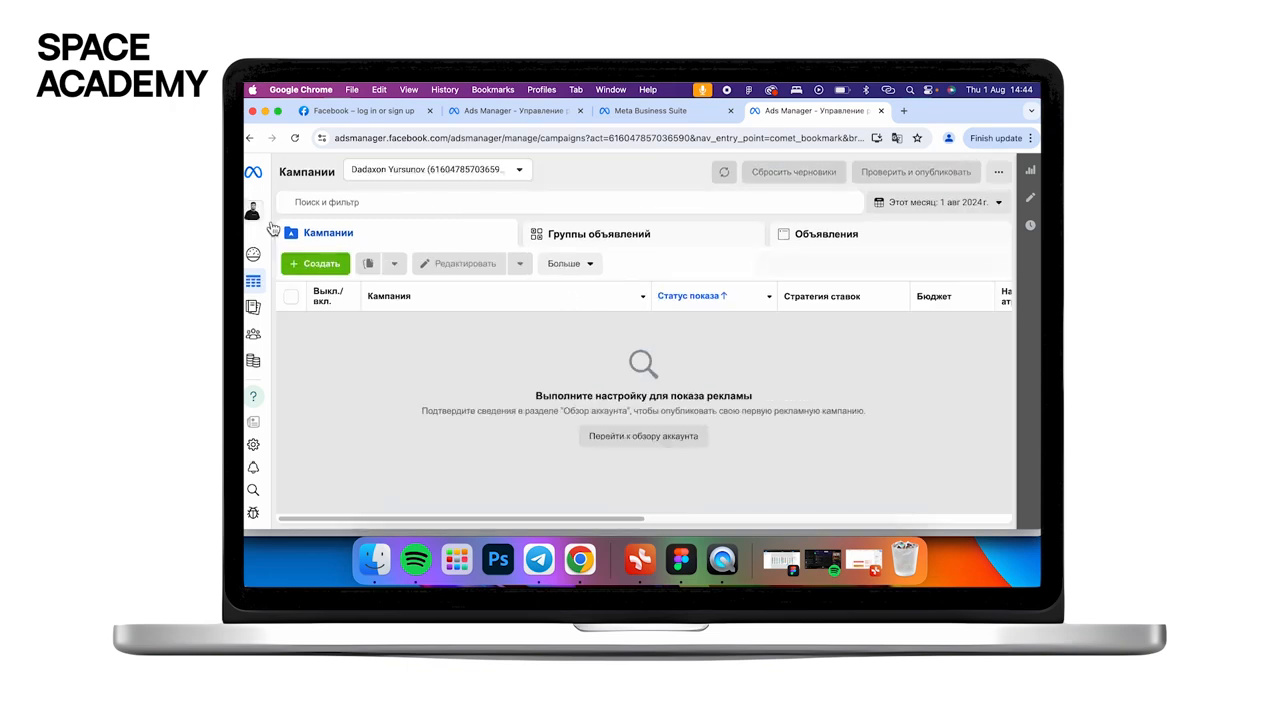
- Dismiss the payment-method notice and browse the business portfolio list
{"action": "left_click", "coordinate": [476, 369]}
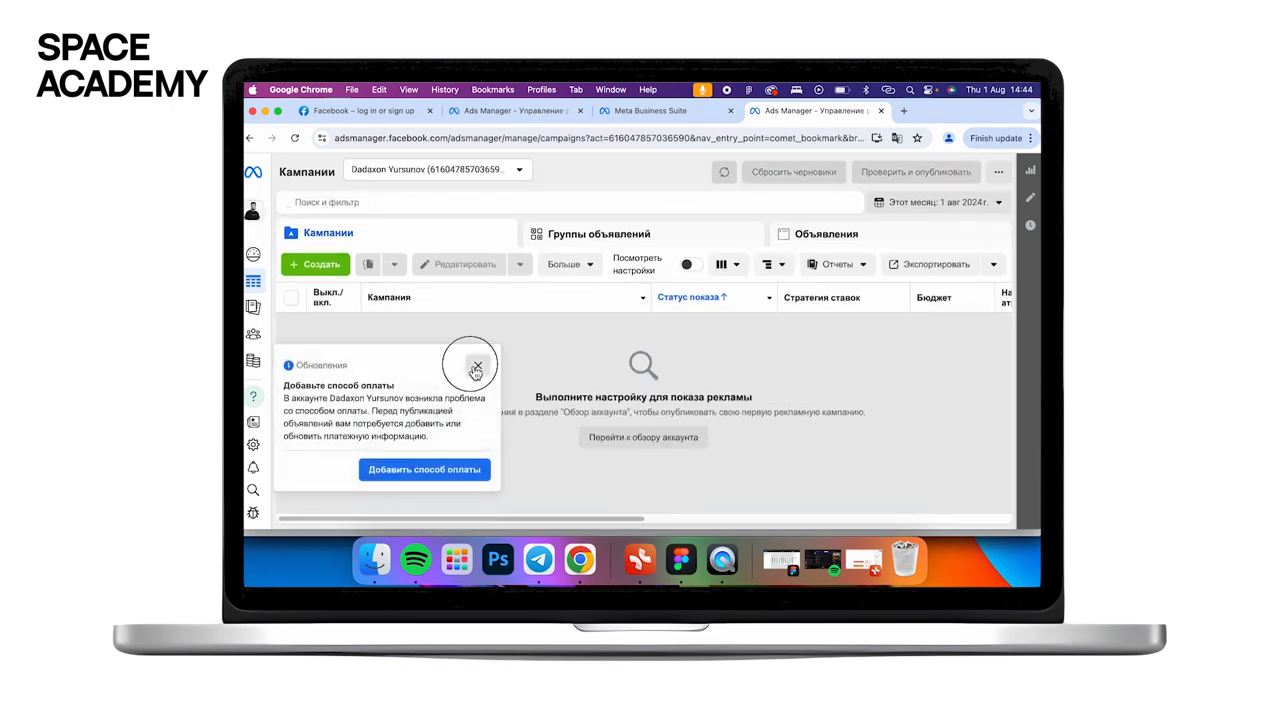
{"action": "left_click", "coordinate": [253, 215]}
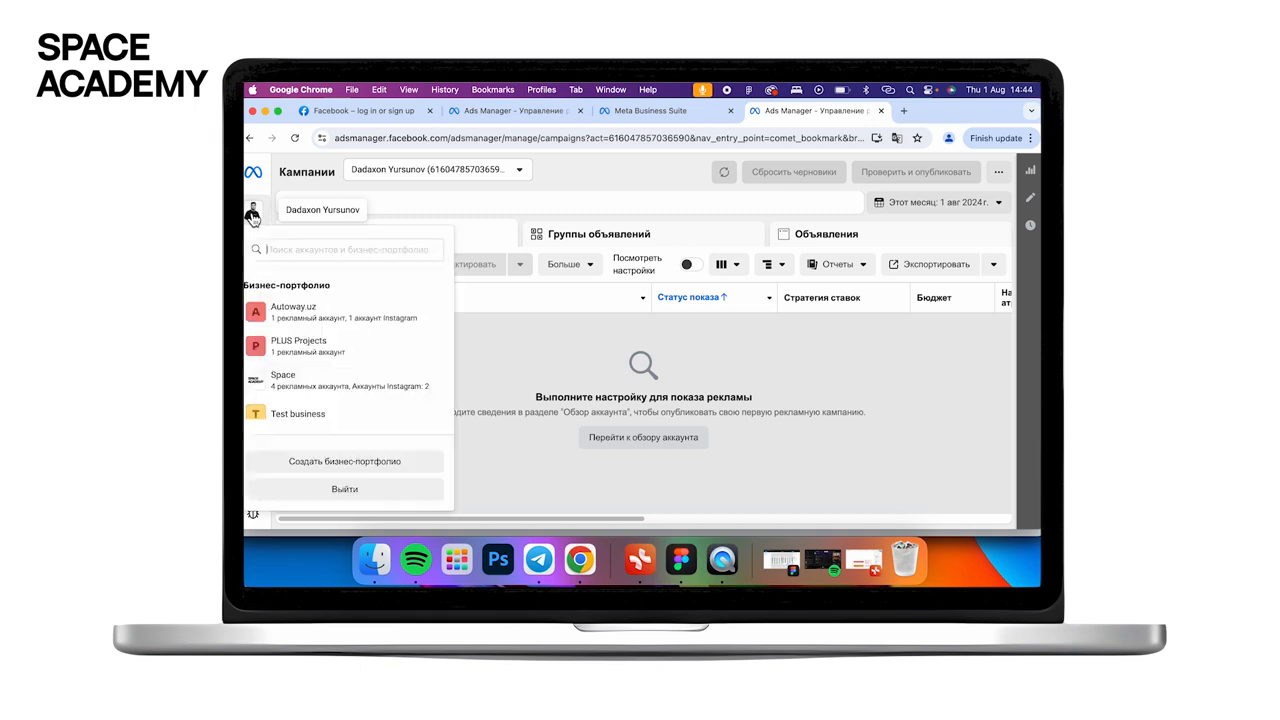
{"action": "scroll", "coordinate": [369, 429], "scroll_direction": "down", "scroll_amount": 2}
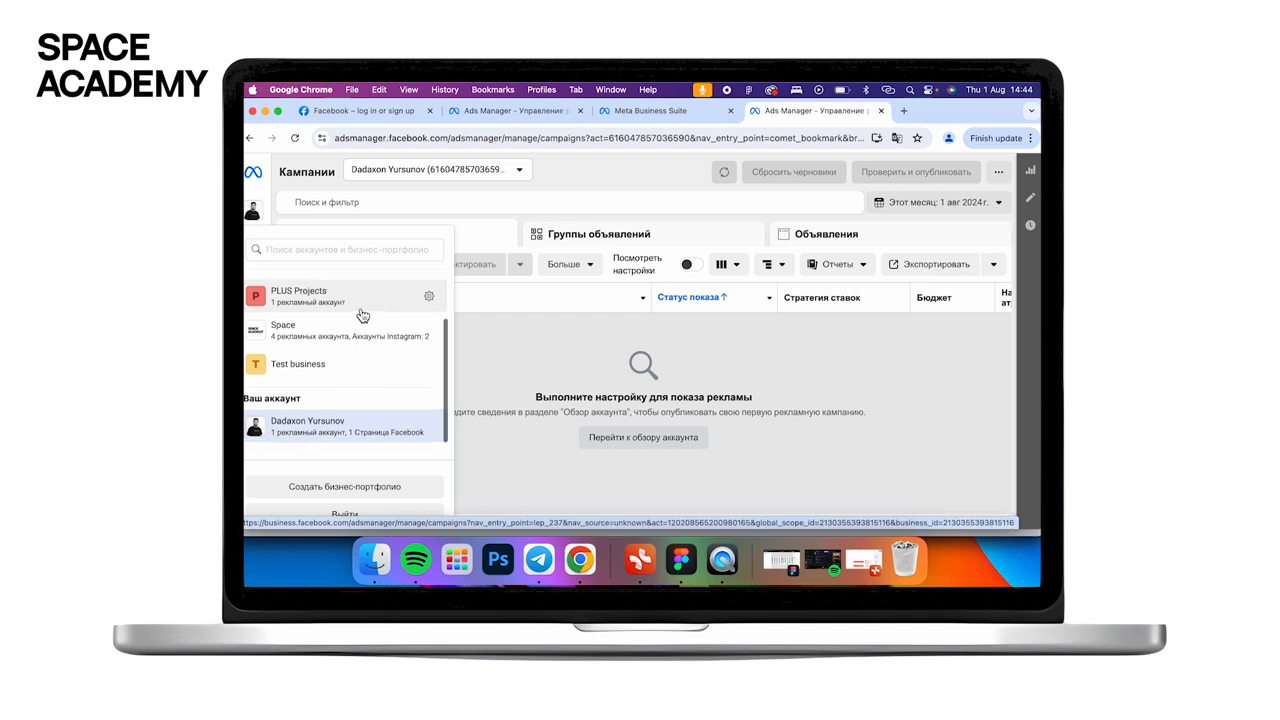
{"action": "scroll", "coordinate": [361, 314], "scroll_direction": "up", "scroll_amount": 2}
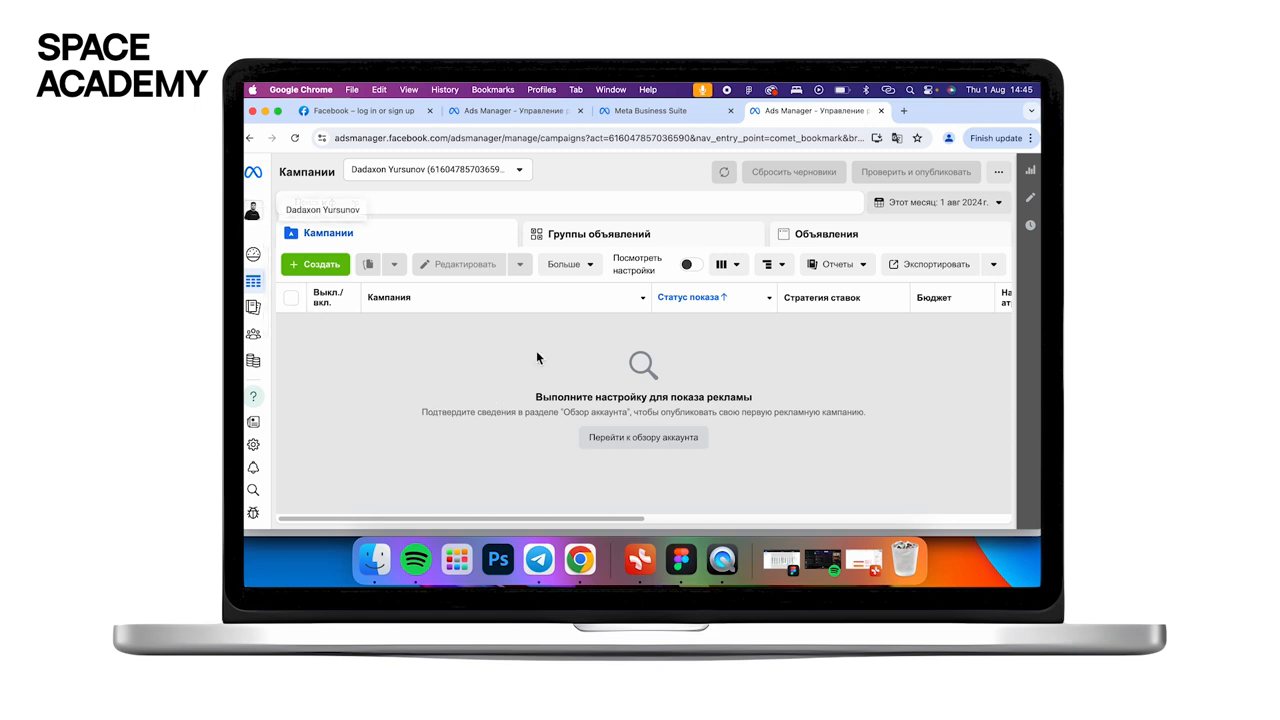
- In a new tab, go to facebook.com and launch Ads Manager from the sidebar shortcuts
{"action": "left_click", "coordinate": [903, 111]}
{"action": "type", "text": "fa"}
{"action": "key", "text": "Return"}
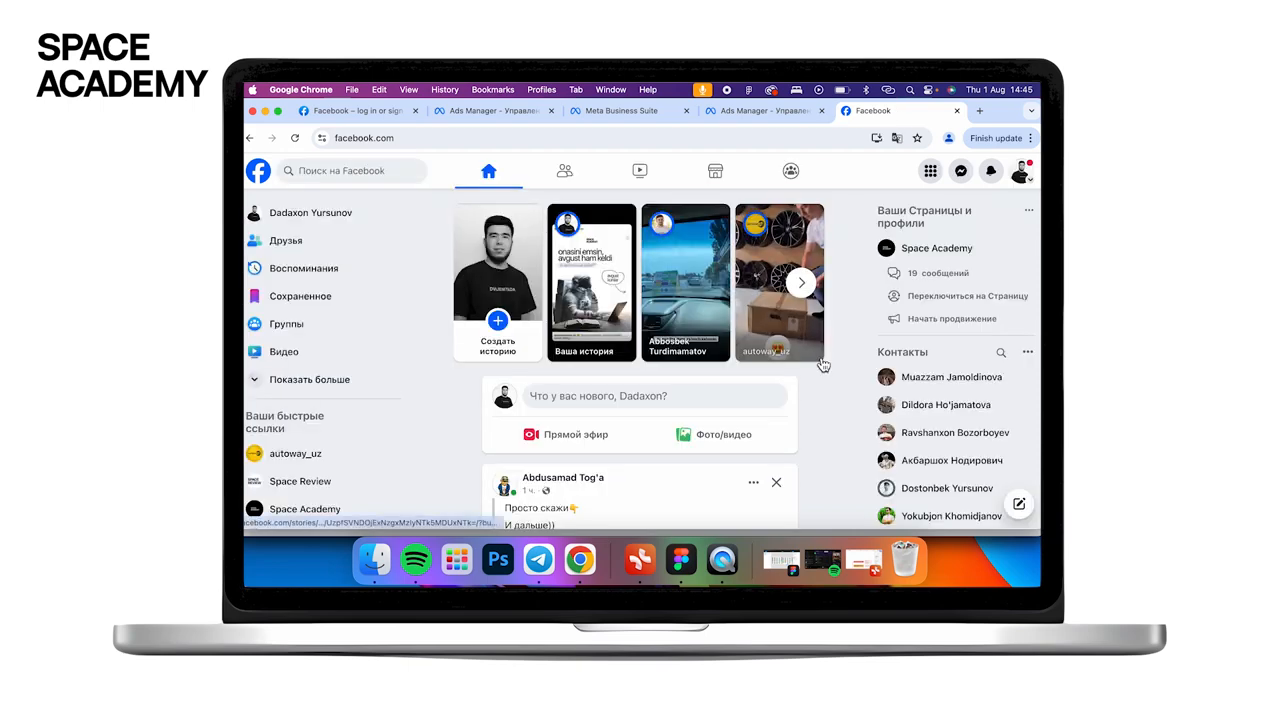
{"action": "left_click", "coordinate": [295, 380]}
{"action": "scroll", "coordinate": [300, 375], "scroll_direction": "down", "scroll_amount": 1}
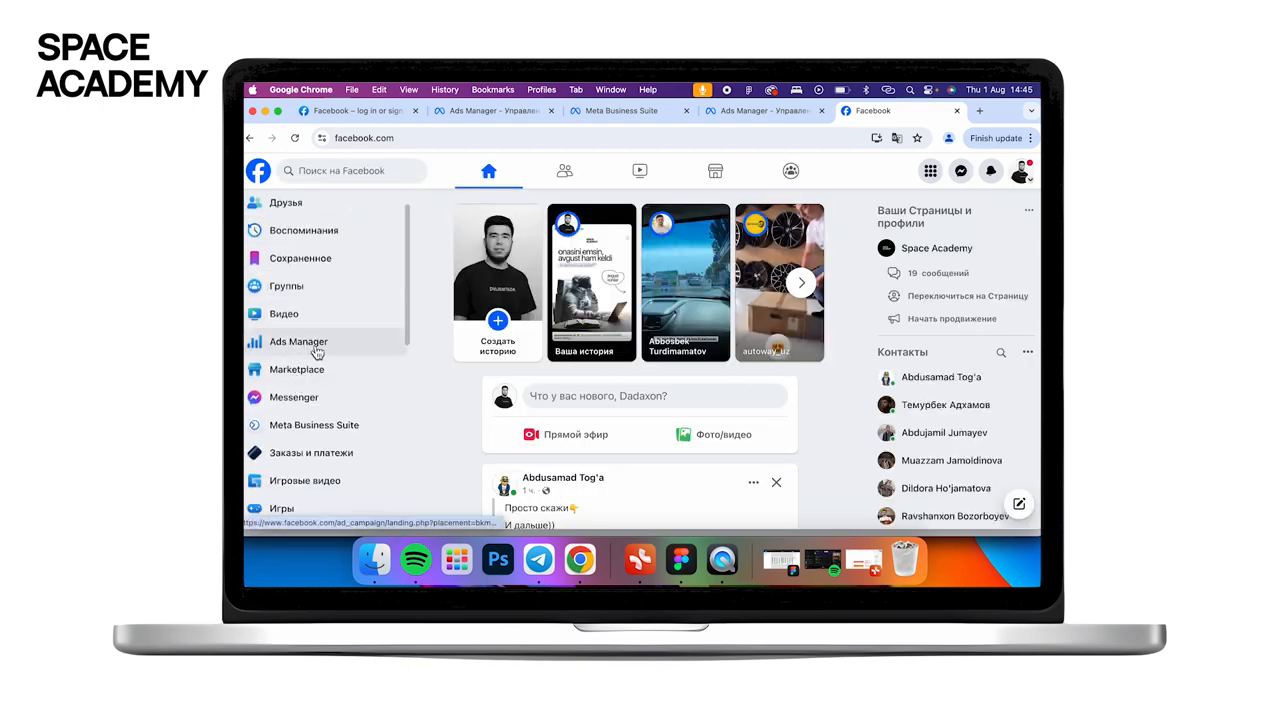
{"action": "left_click", "coordinate": [316, 344]}
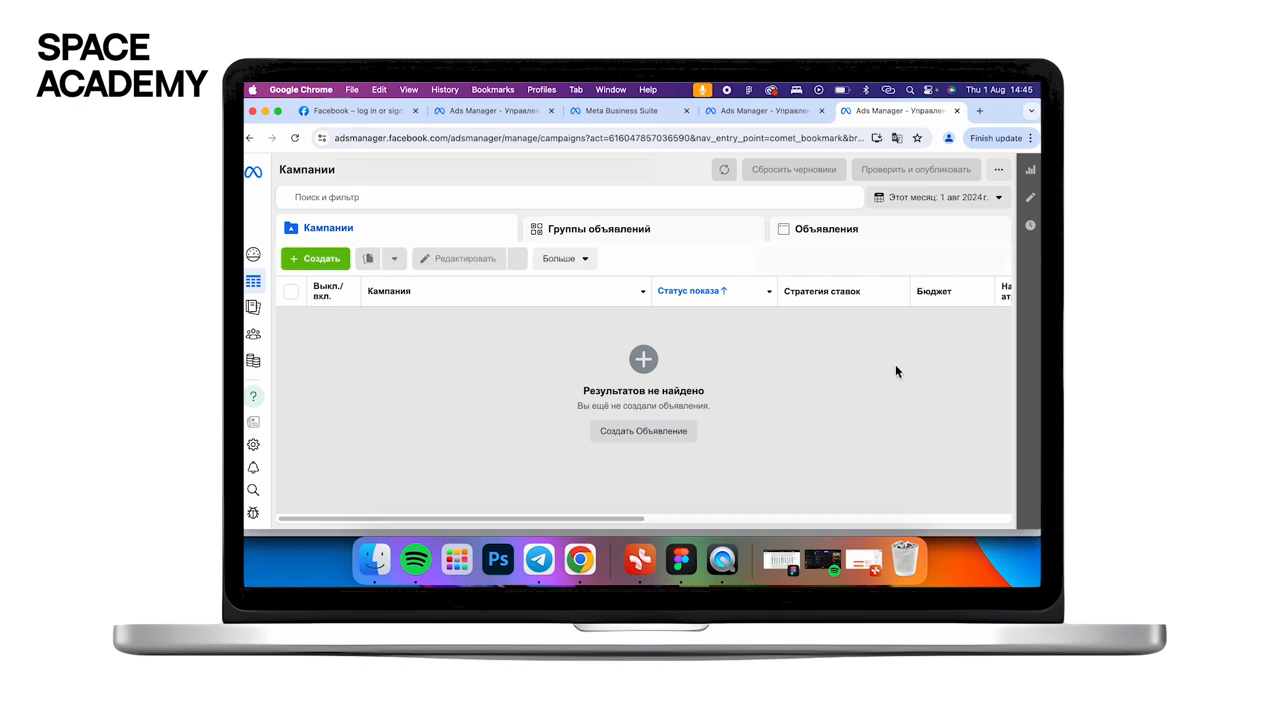
- Dismiss the payment notice and look through the full list of ad accounts
{"action": "left_click", "coordinate": [478, 365]}
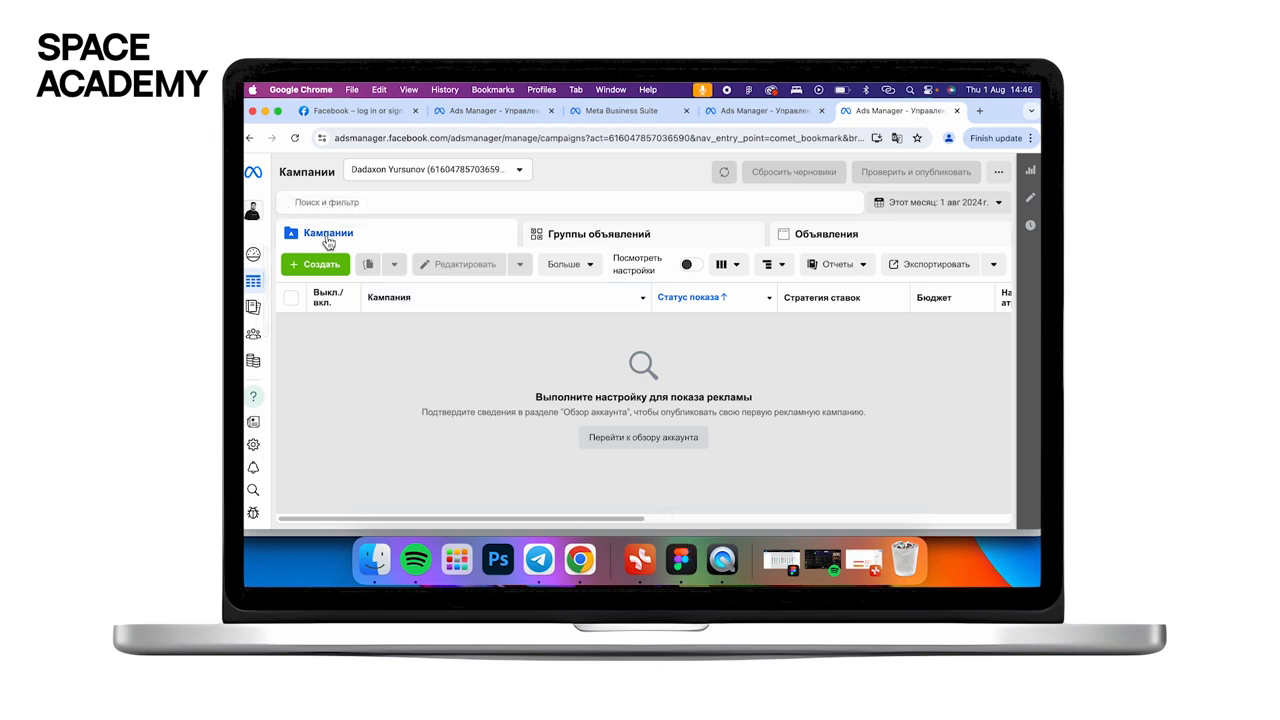
{"action": "left_click", "coordinate": [408, 170]}
{"action": "left_click", "coordinate": [409, 257]}
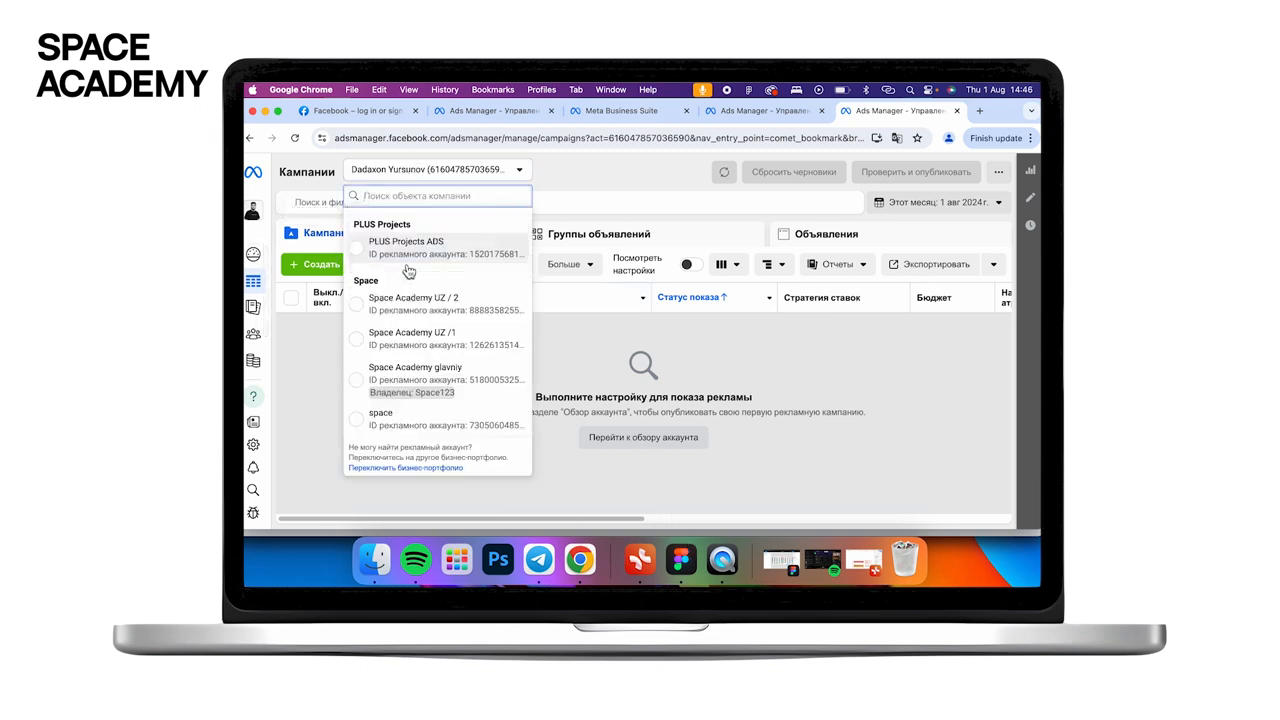
{"action": "scroll", "coordinate": [396, 403], "scroll_direction": "down", "scroll_amount": 3}
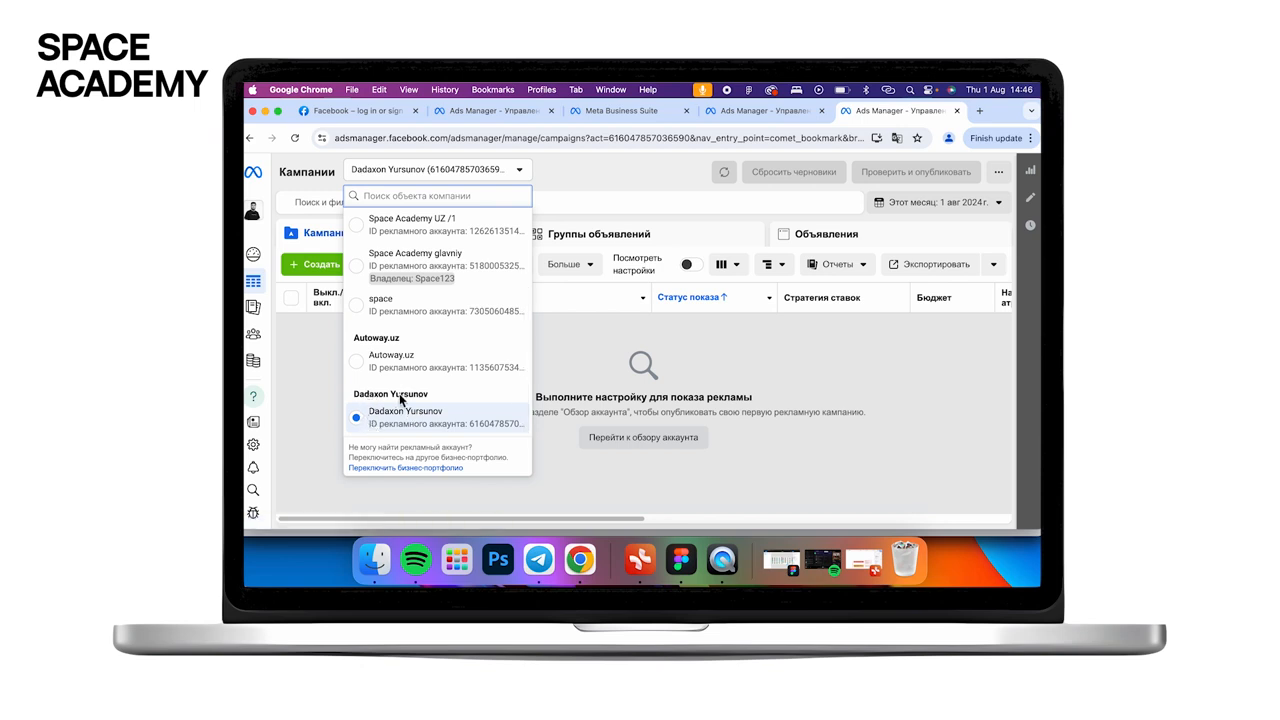
{"action": "left_click", "coordinate": [588, 404]}
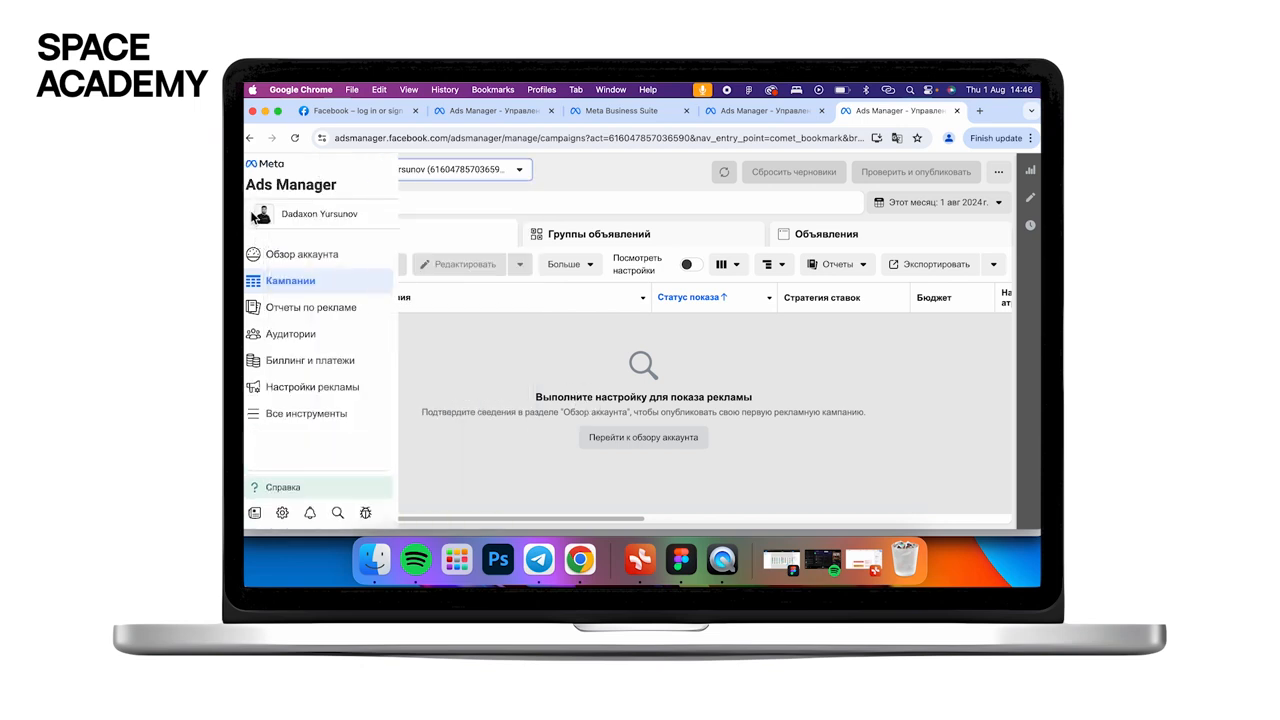
- Show the business portfolio switcher with Autoway.uz, PLUS Projects, Space and Test business
{"action": "left_click", "coordinate": [285, 215]}
{"action": "scroll", "coordinate": [297, 440], "scroll_direction": "down", "scroll_amount": 2}
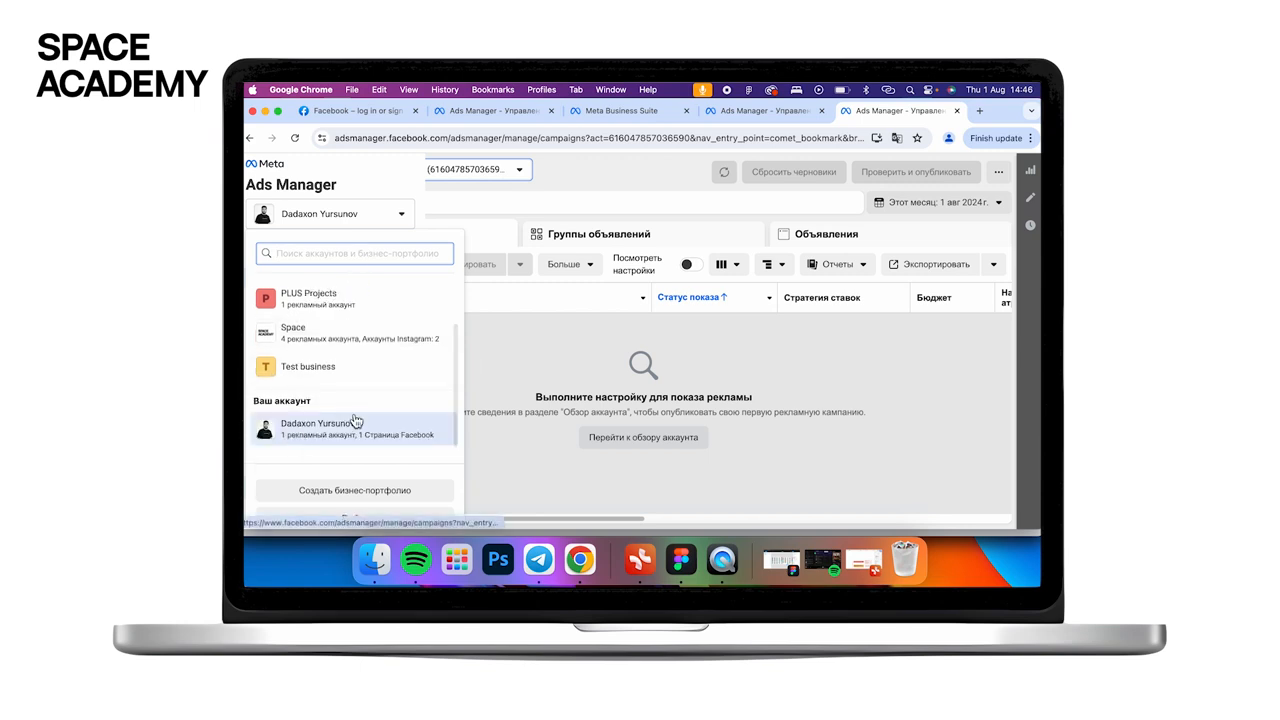
{"action": "left_click", "coordinate": [551, 359]}
{"action": "mouse_move", "coordinate": [310, 220]}
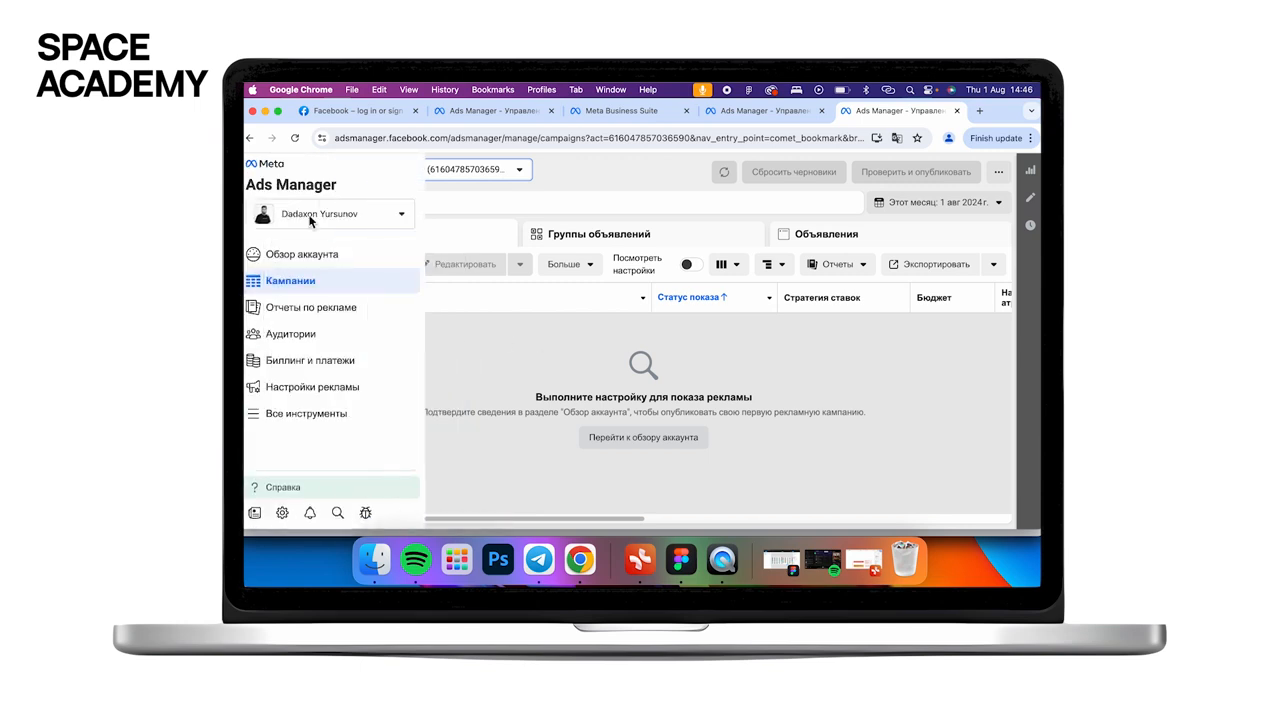
{"action": "left_click", "coordinate": [310, 218]}
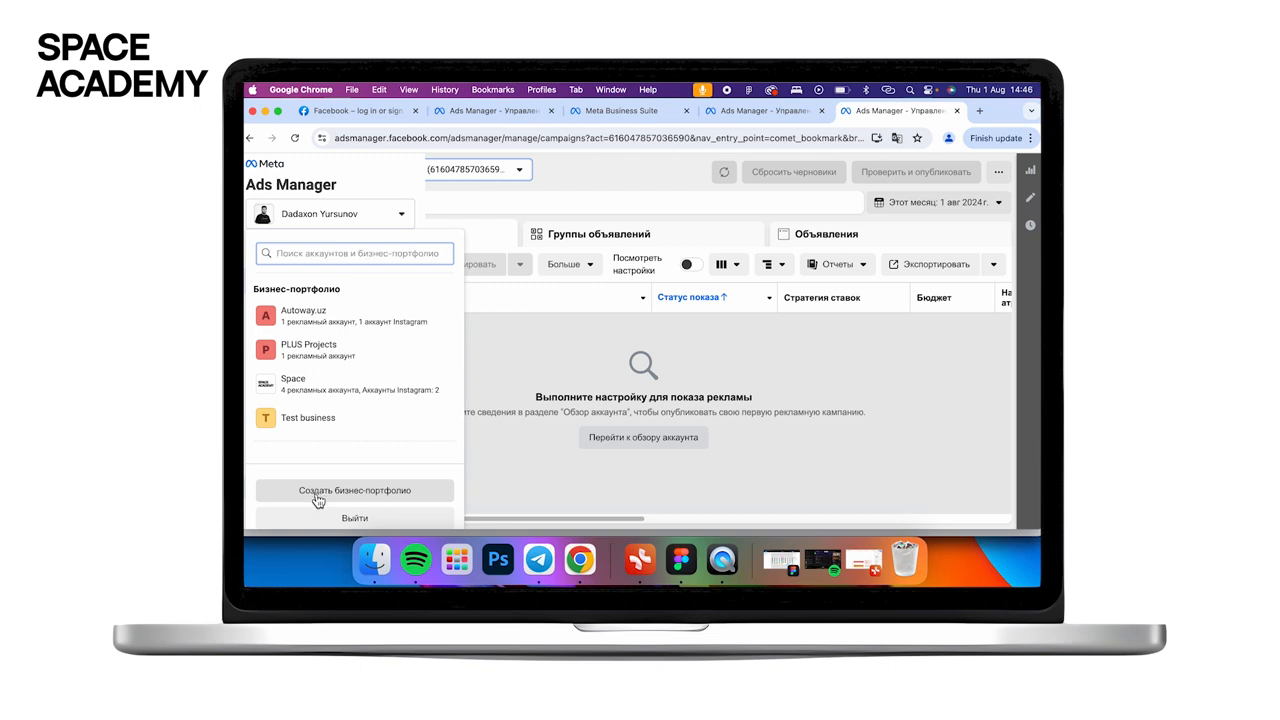
- Start a new business portfolio named 'Space academy darslari'
{"action": "left_click", "coordinate": [317, 496]}
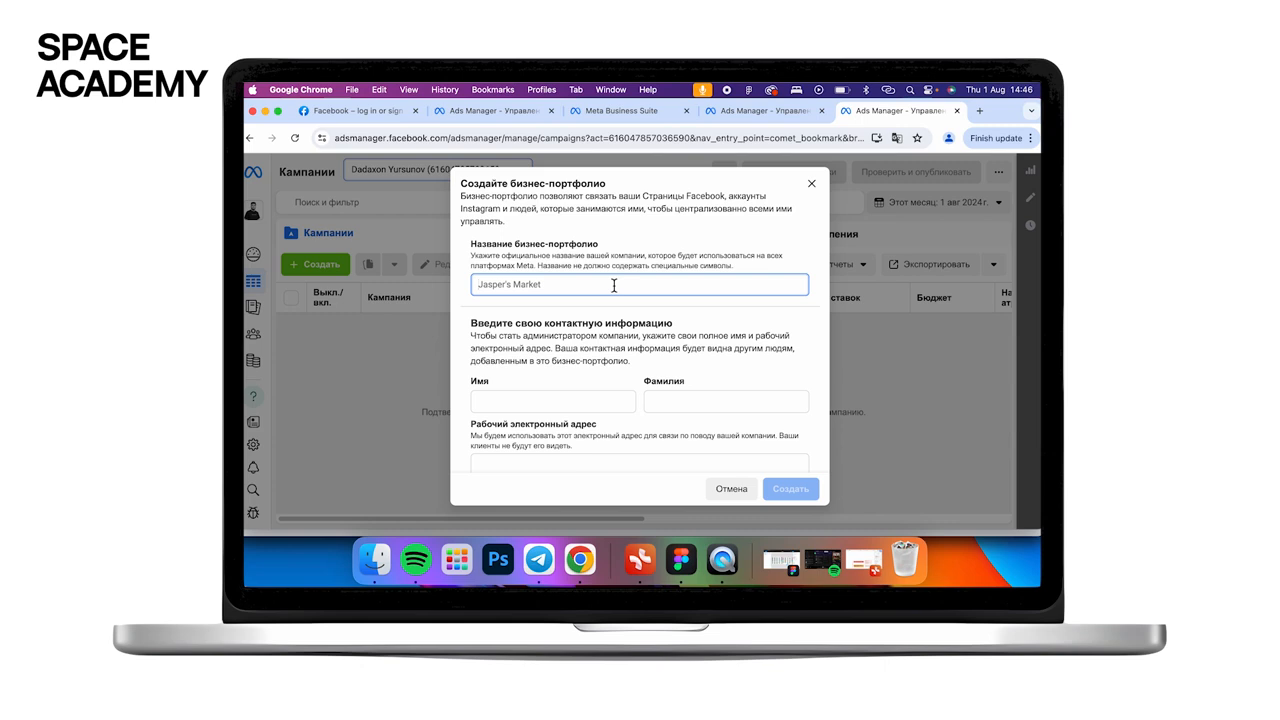
{"action": "type", "text": "Space academy darslari"}
{"action": "left_click", "coordinate": [553, 405]}
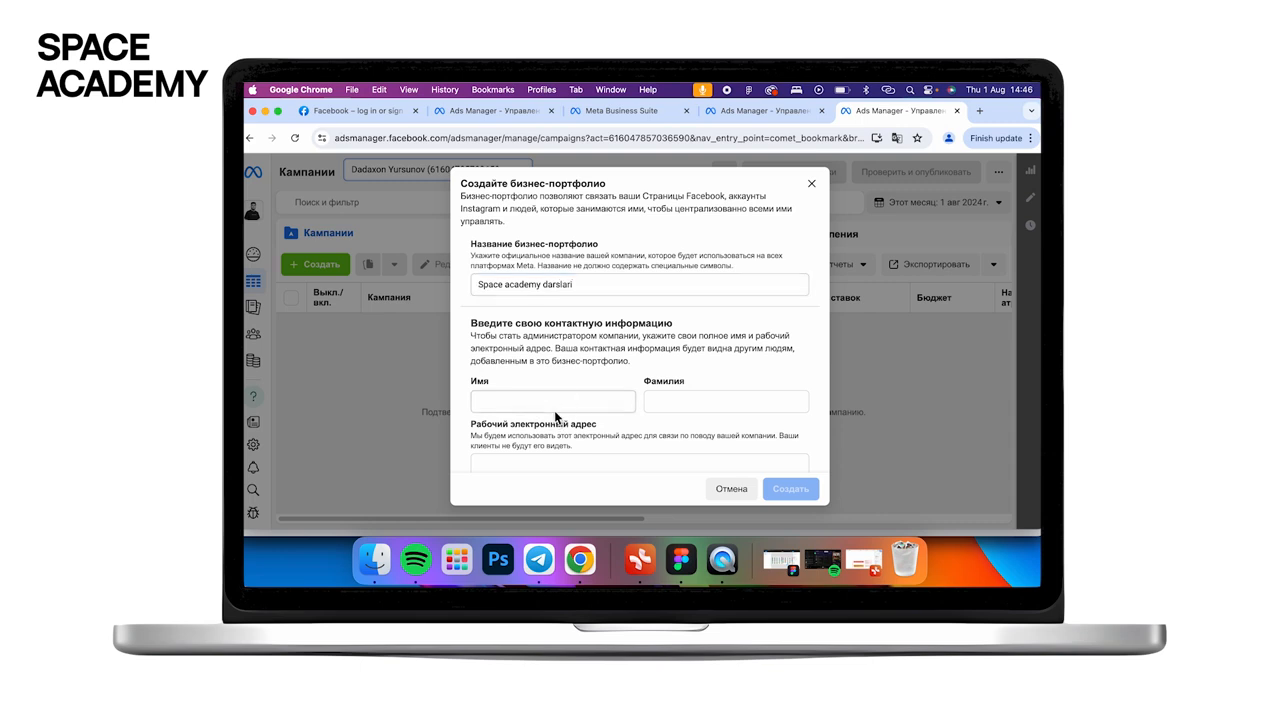
- Fill in the admin's first and last name and submit the portfolio form
{"action": "scroll", "coordinate": [603, 354], "scroll_direction": "down", "scroll_amount": 1}
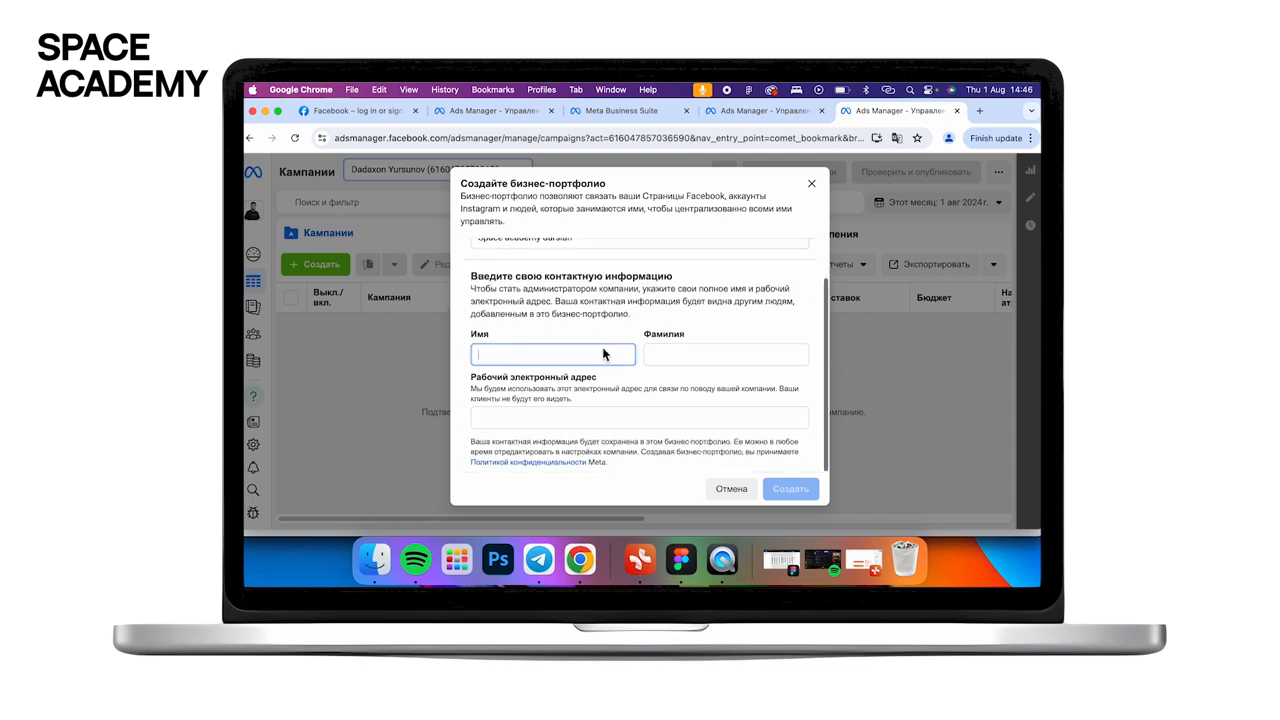
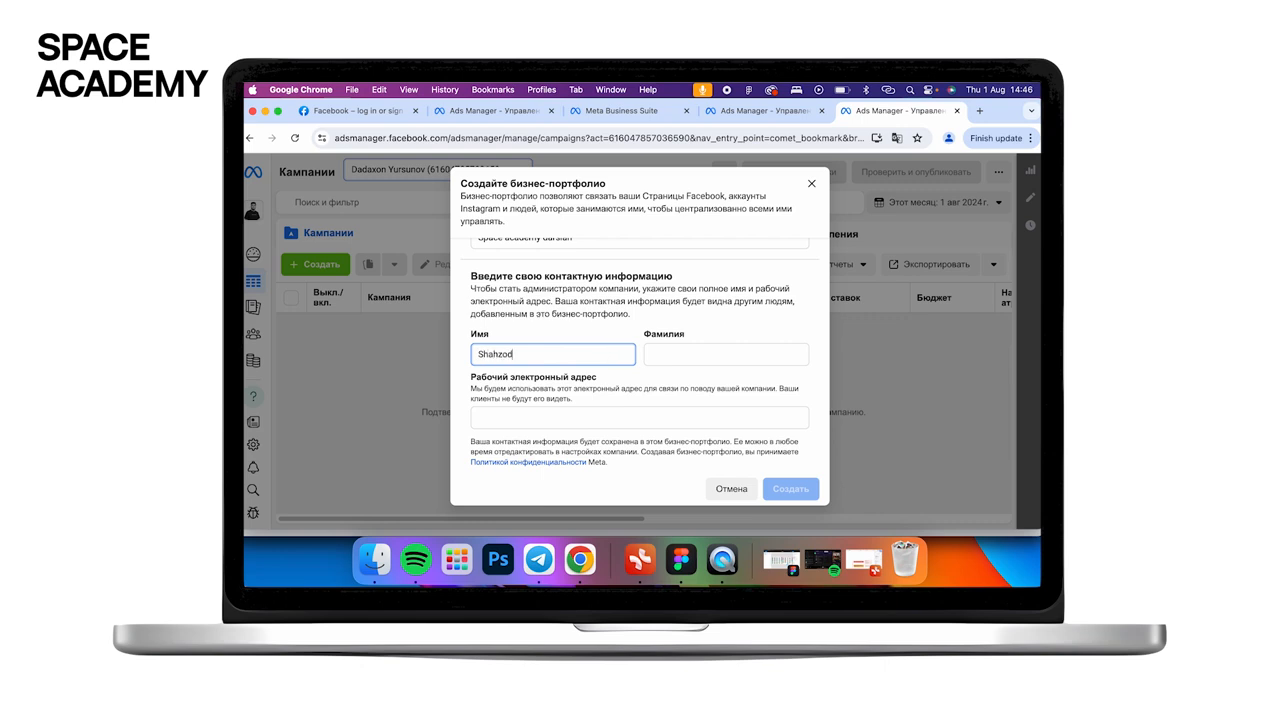
{"action": "key", "text": "Tab"}
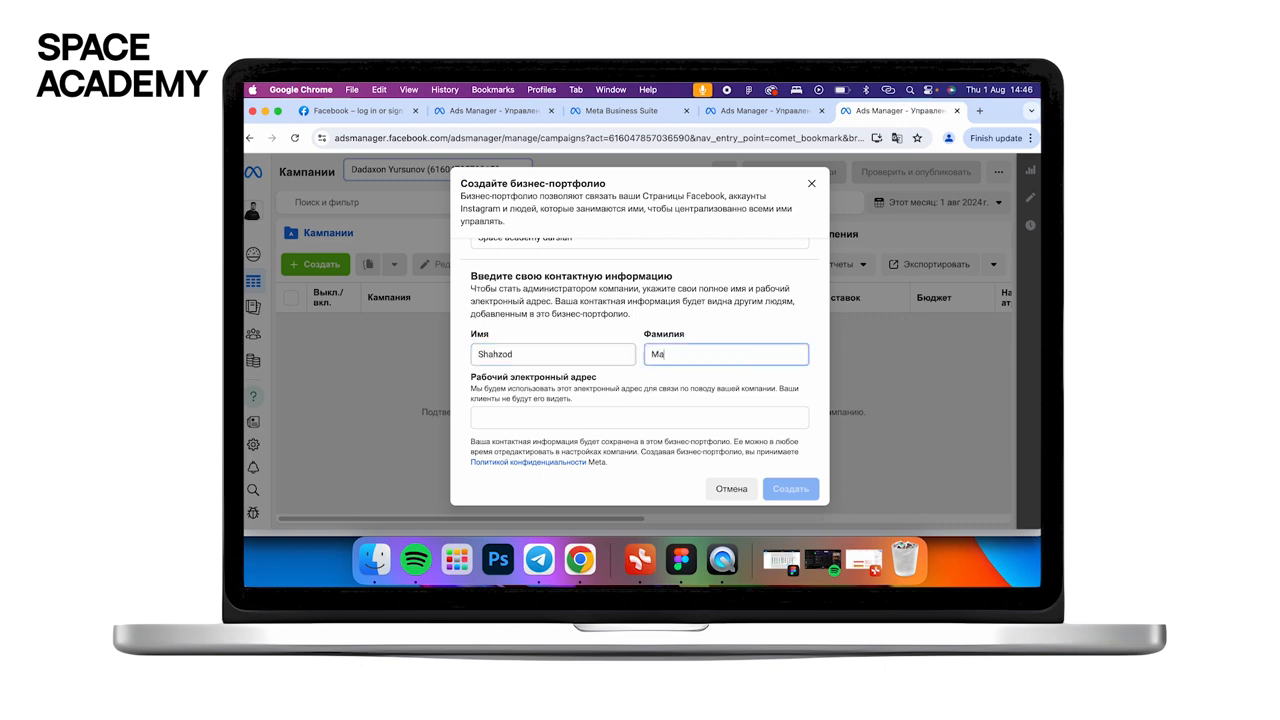
{"action": "left_click", "coordinate": [549, 414]}
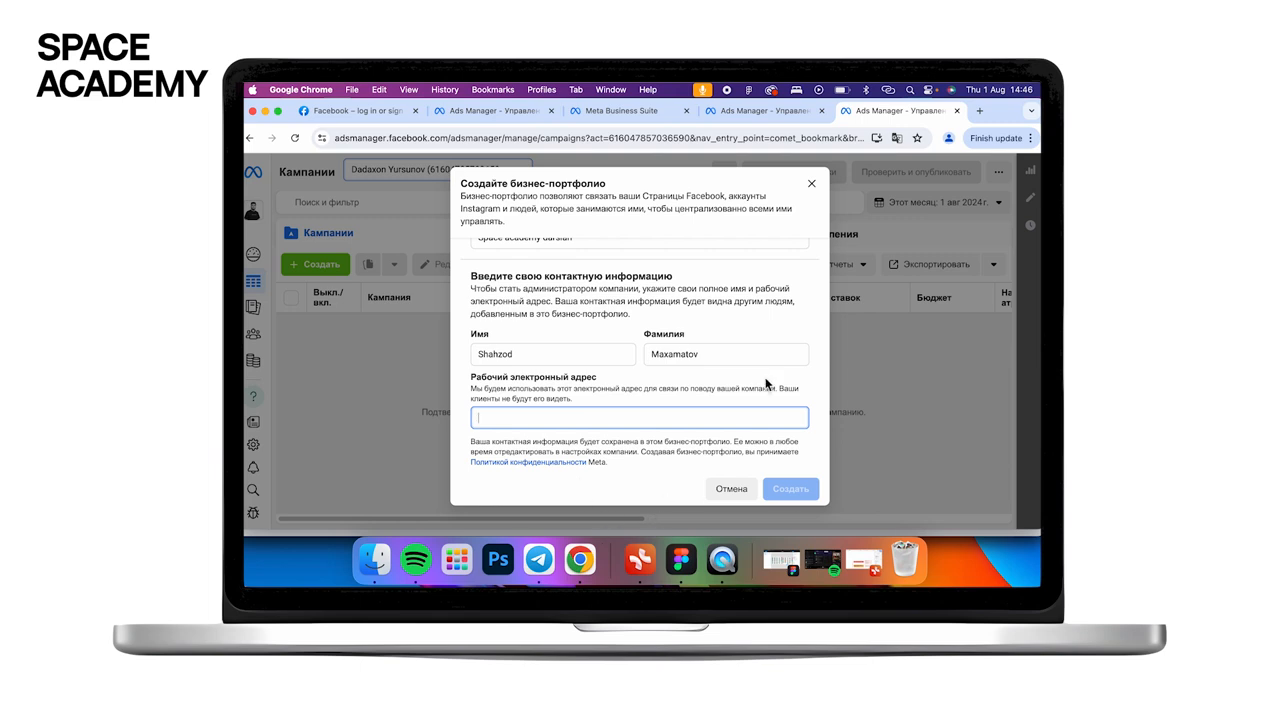
{"action": "left_click", "coordinate": [790, 488]}
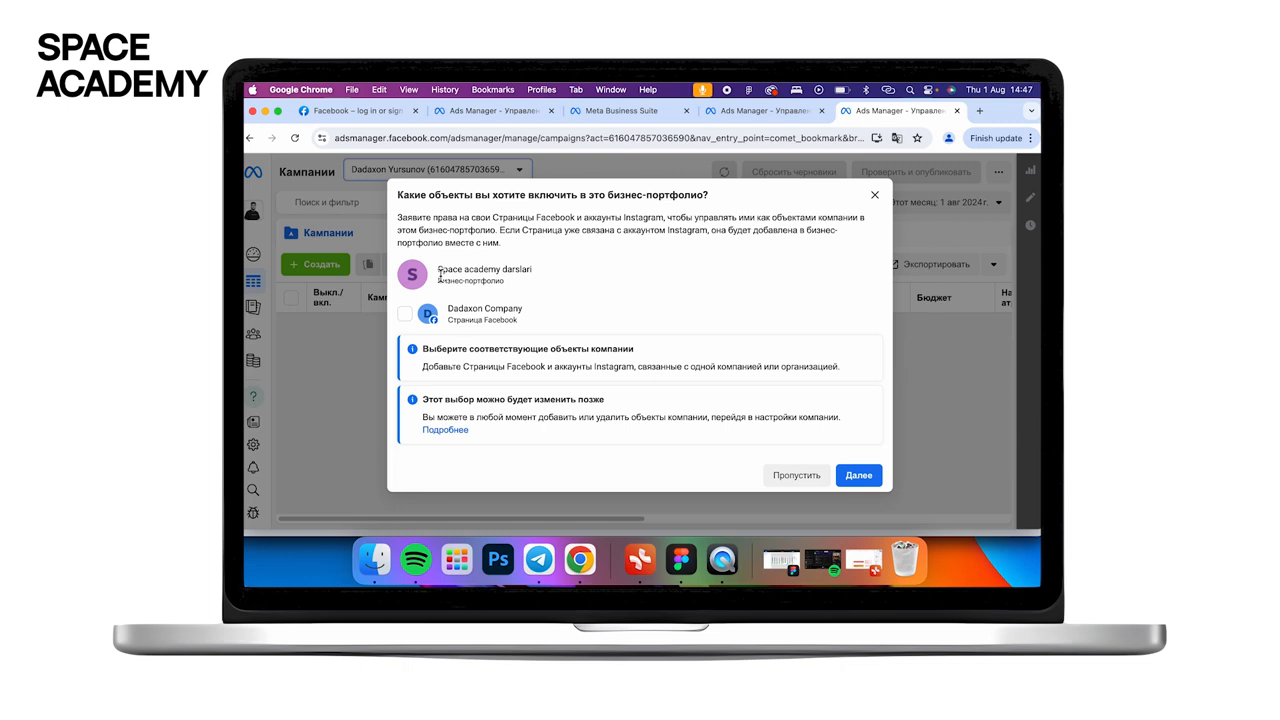
- Add the Dadaxon Company Page, skip adding people, and confirm the portfolio
{"action": "left_click", "coordinate": [405, 315]}
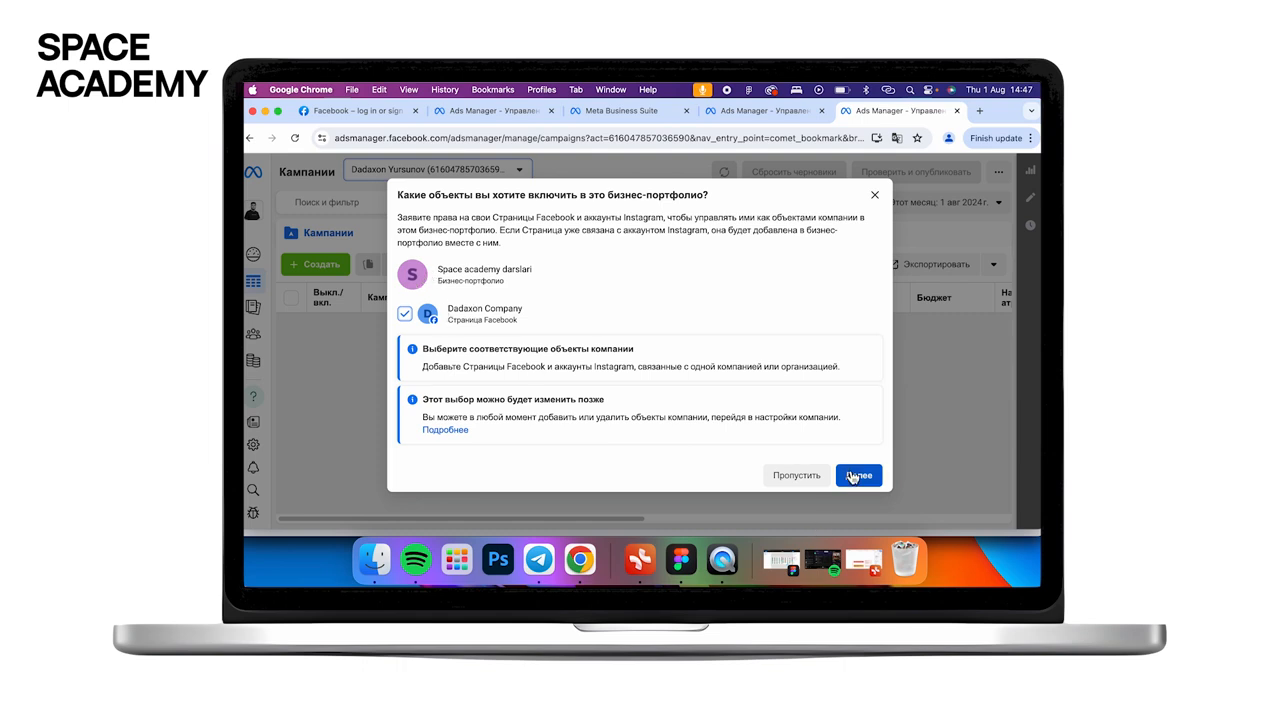
{"action": "left_click", "coordinate": [858, 475]}
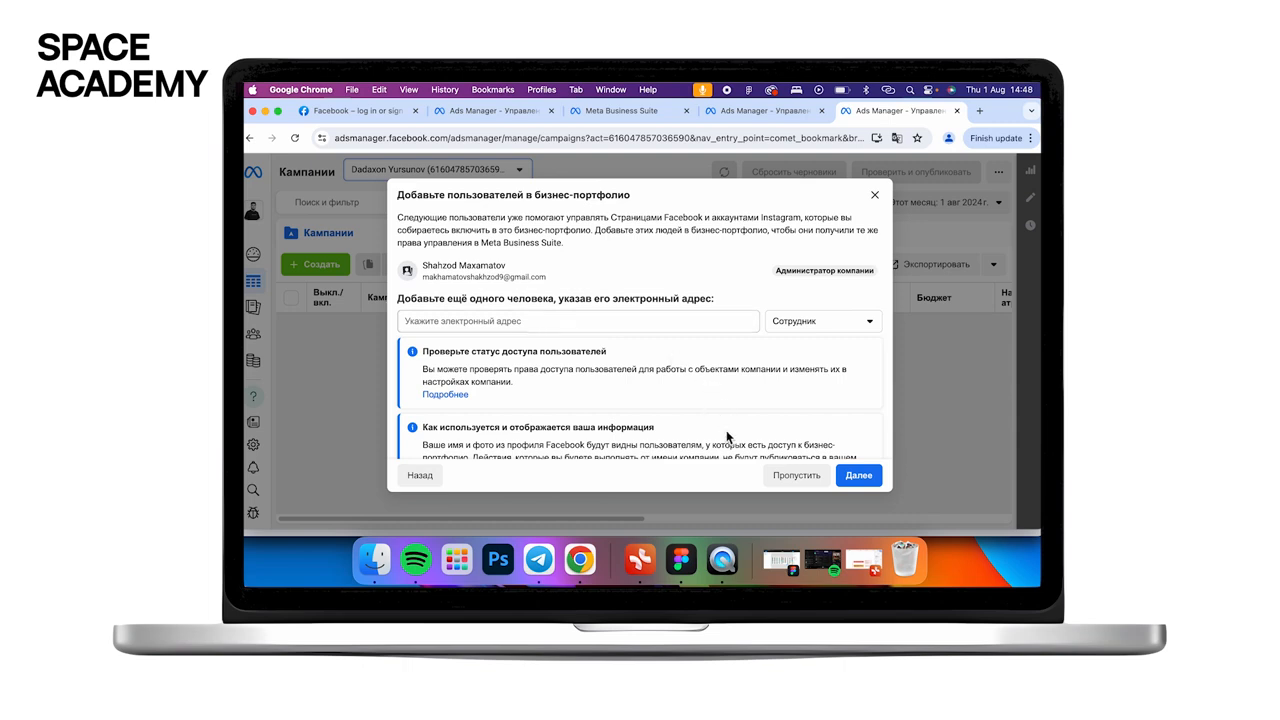
{"action": "left_click", "coordinate": [795, 478]}
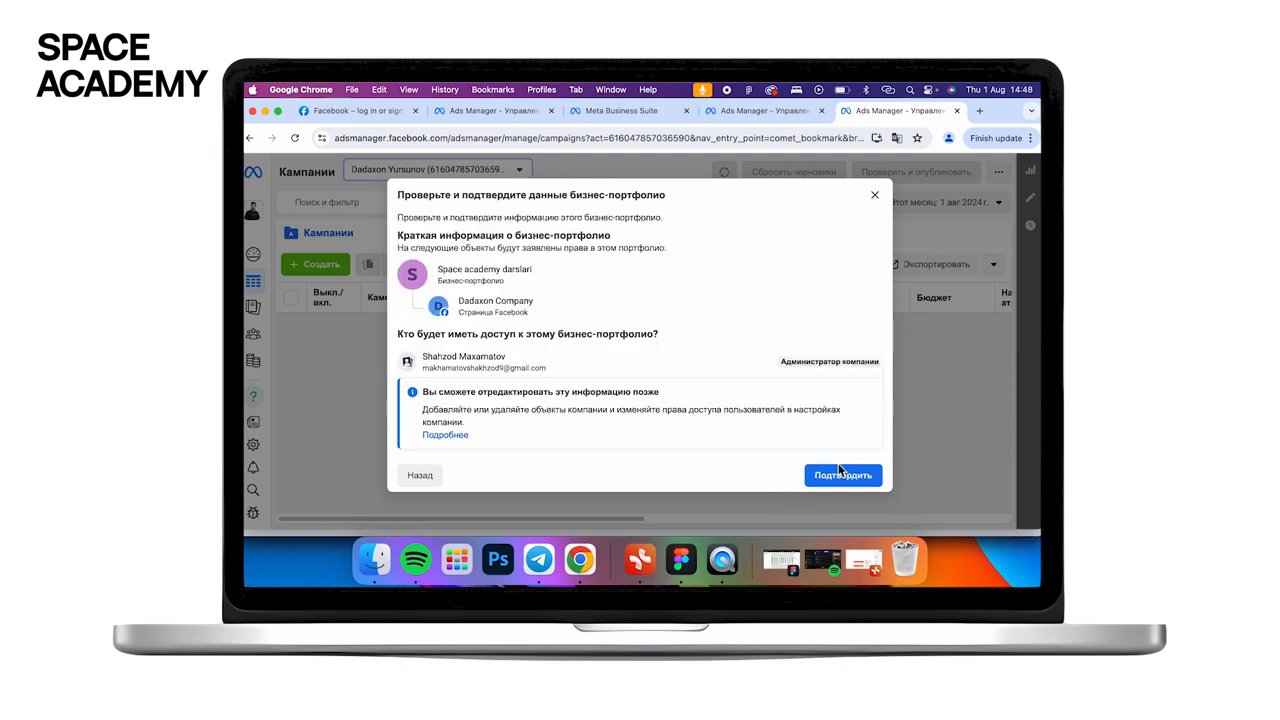
{"action": "left_click", "coordinate": [842, 472]}
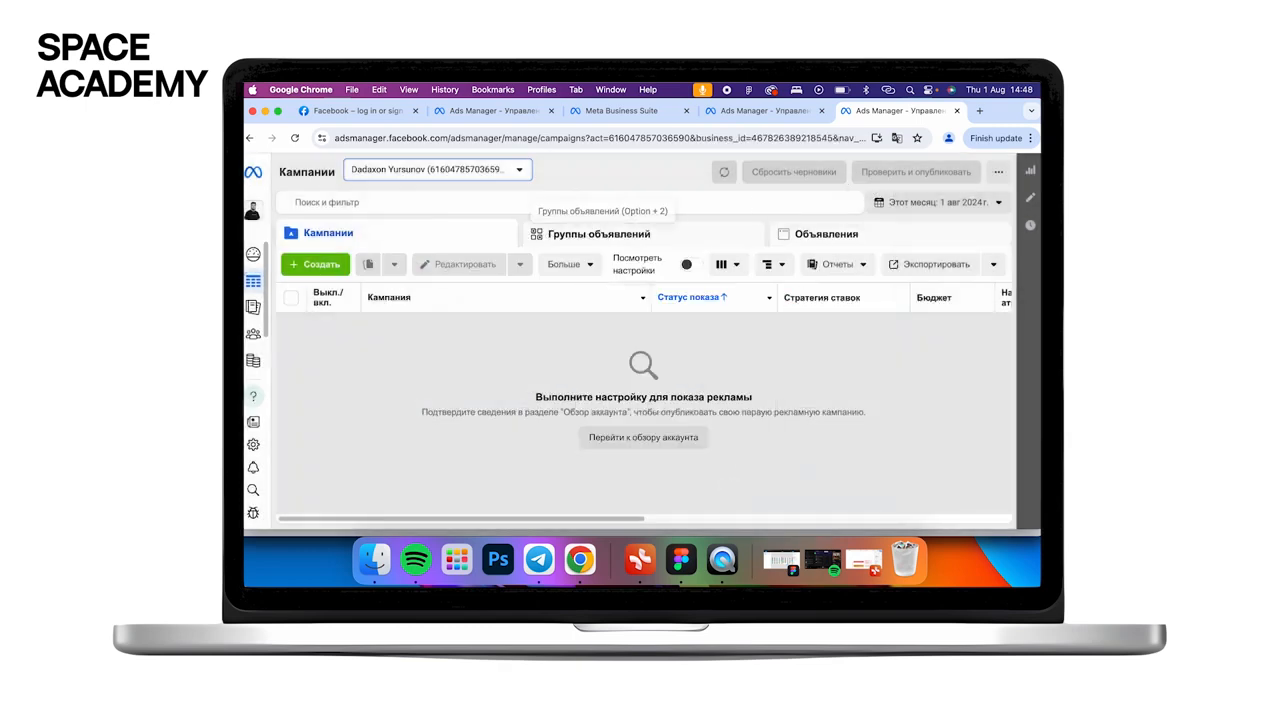
- Reload the Ads Manager campaigns page and dismiss the add-payment-method notice
{"action": "mouse_move", "coordinate": [311, 171]}
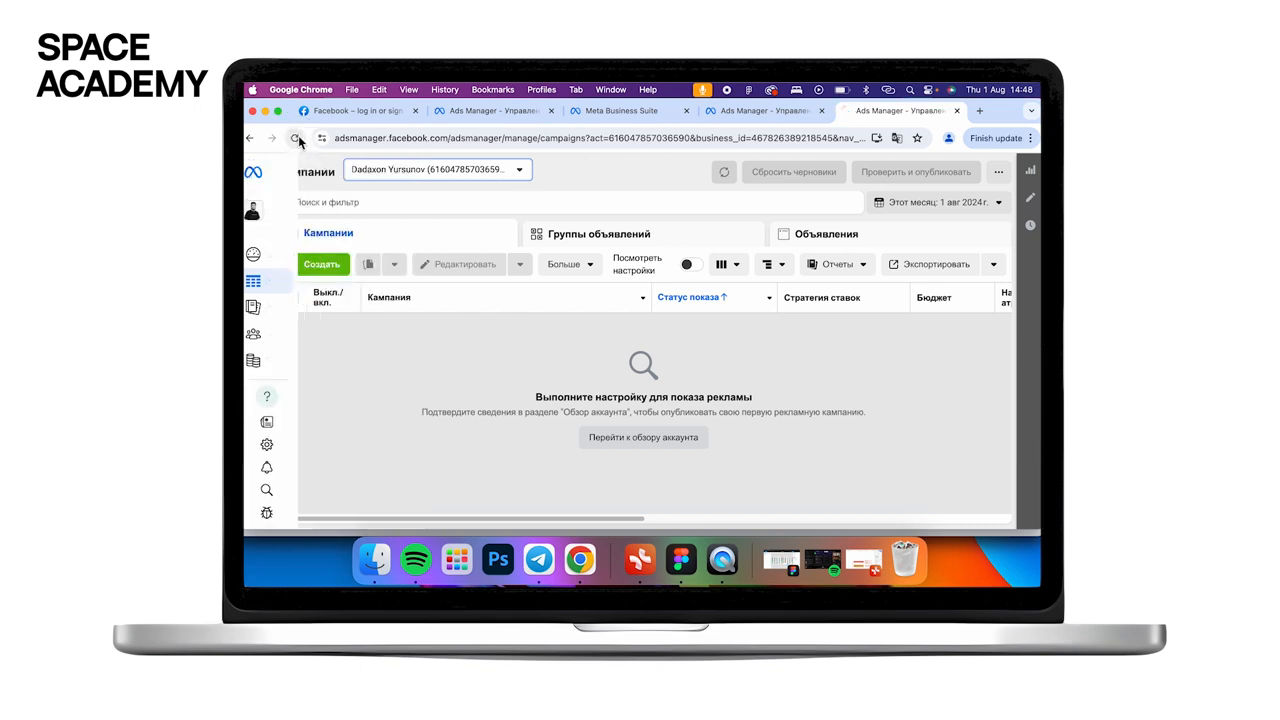
{"action": "left_click", "coordinate": [300, 139]}
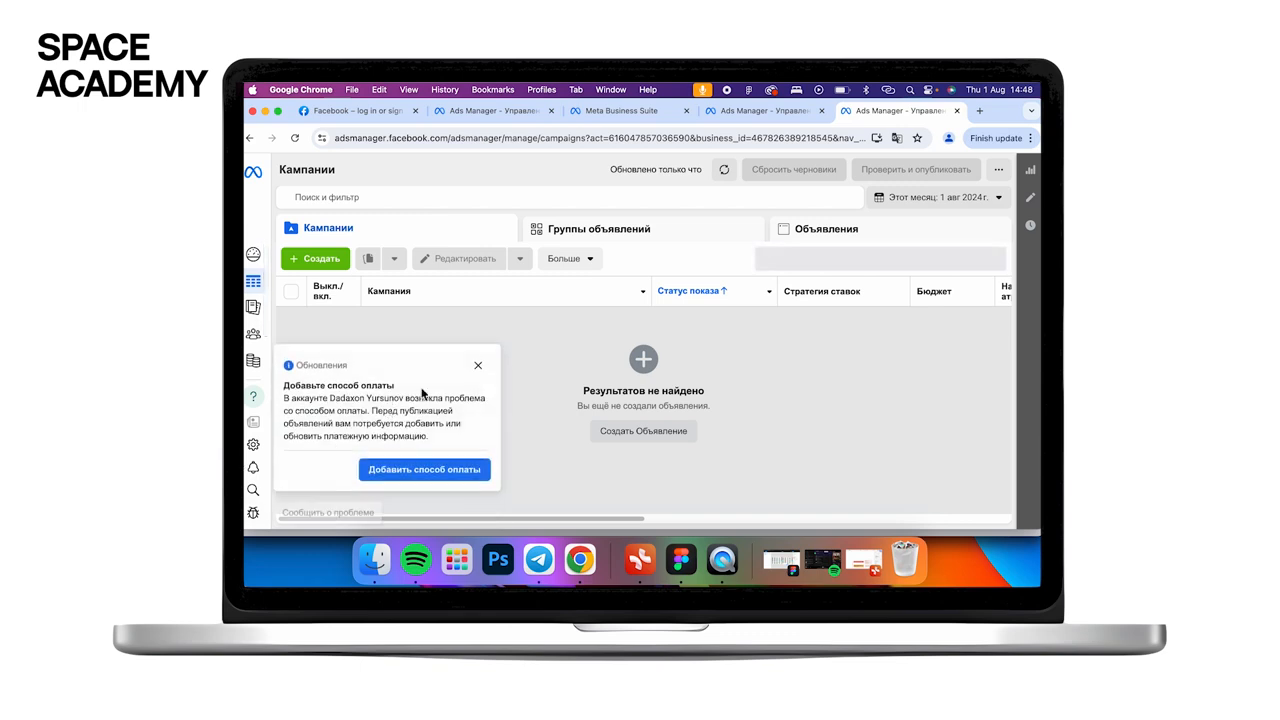
{"action": "left_click", "coordinate": [479, 367]}
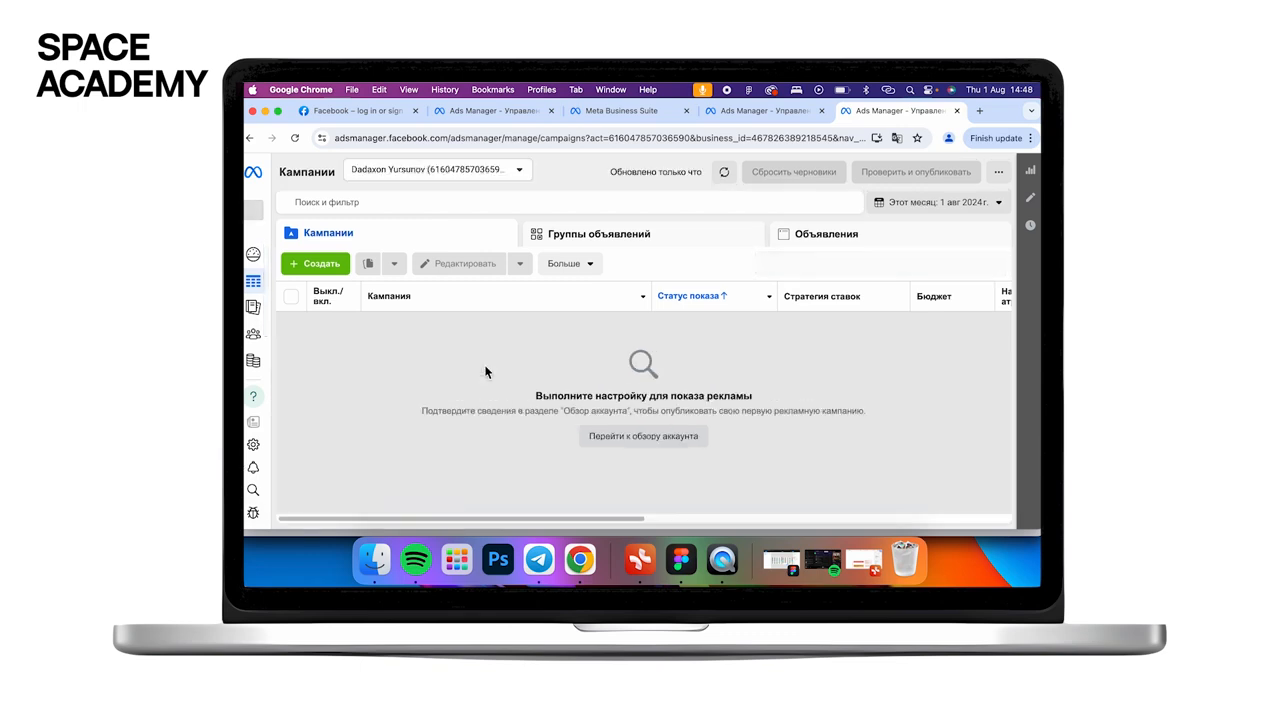
- Show the portfolio switcher, now listing Space academy darslari
{"action": "left_click", "coordinate": [264, 217]}
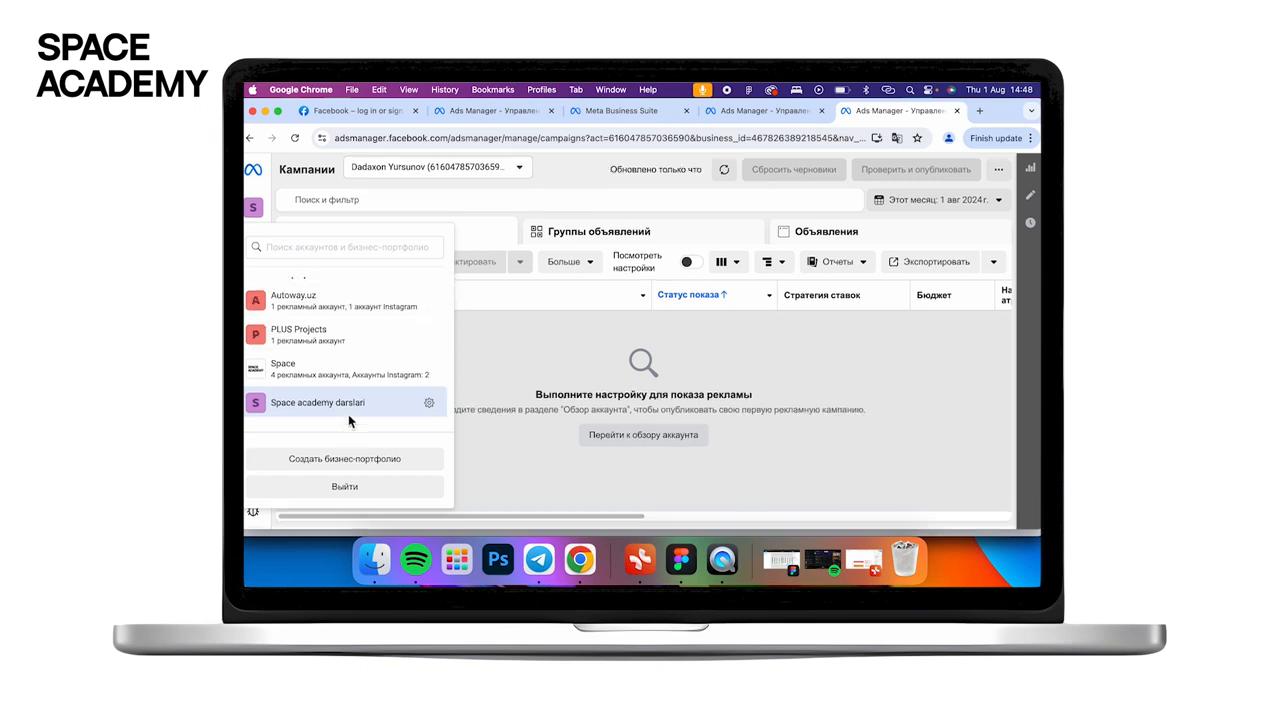
{"action": "scroll", "coordinate": [371, 405], "scroll_direction": "down", "scroll_amount": 4}
{"action": "scroll", "coordinate": [400, 390], "scroll_direction": "up", "scroll_amount": 2}
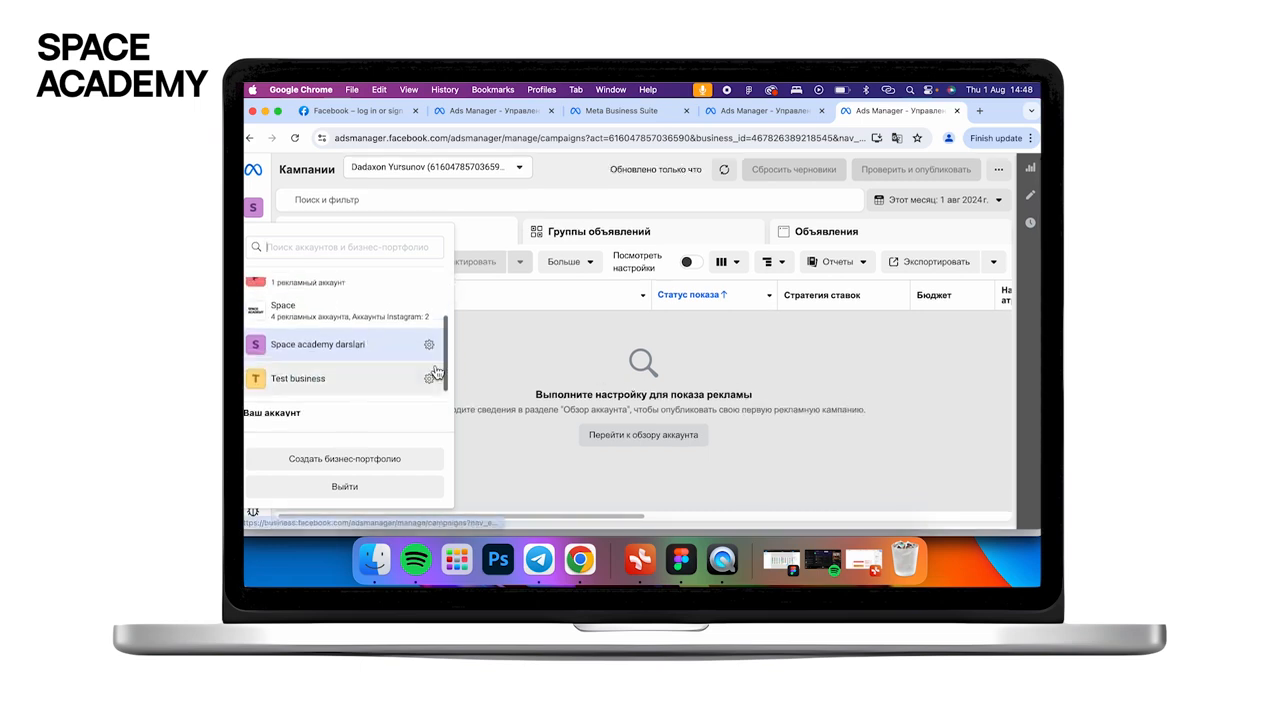
{"action": "left_click", "coordinate": [578, 384]}
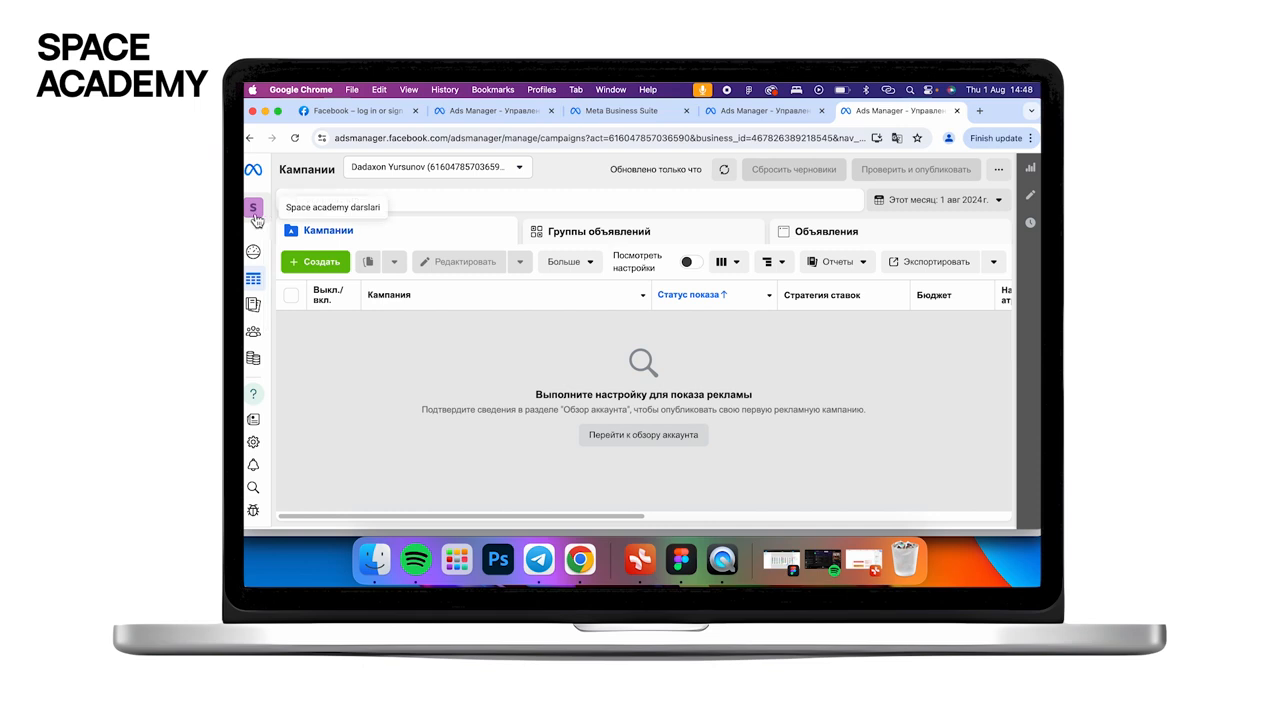
{"action": "left_click", "coordinate": [253, 207]}
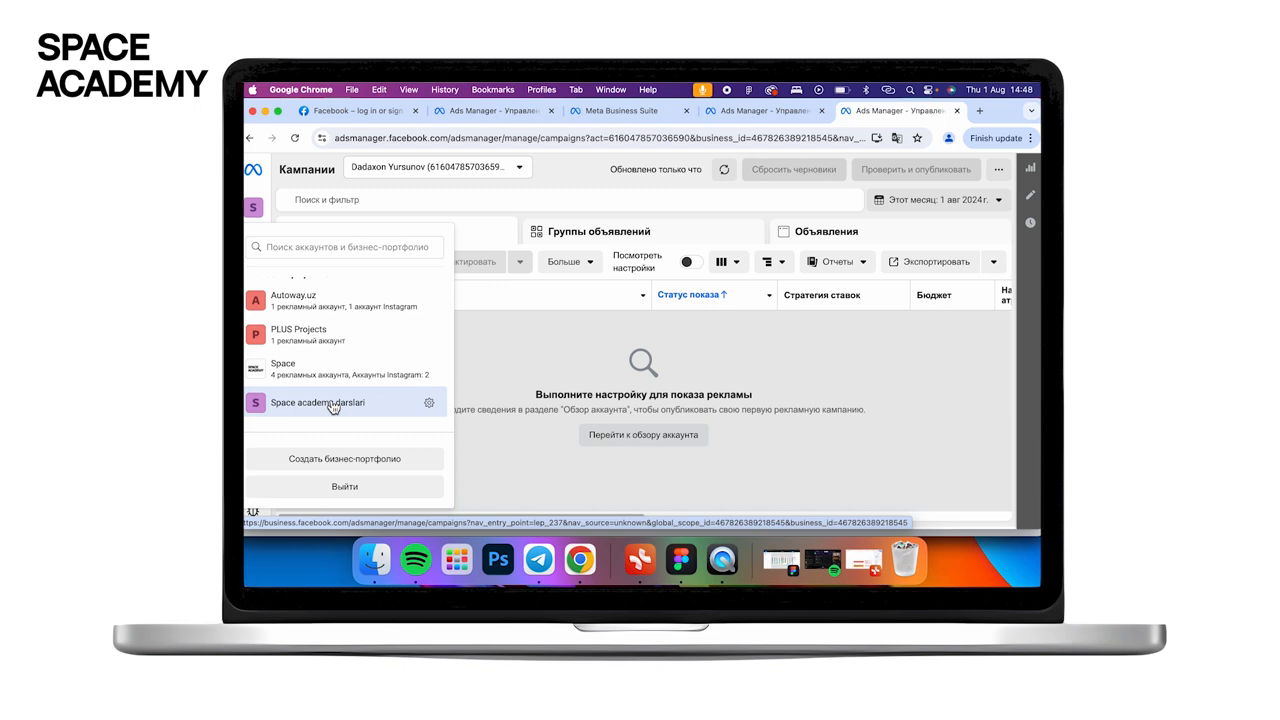
{"action": "left_click", "coordinate": [531, 409]}
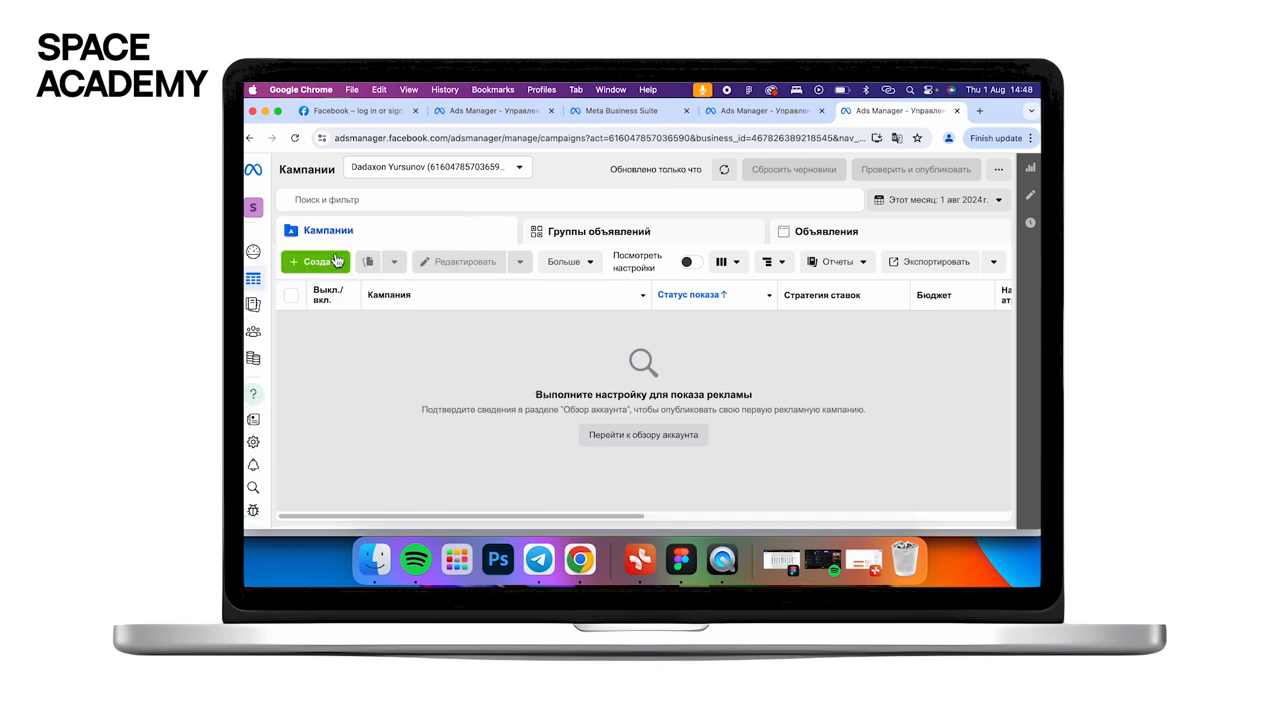
{"action": "left_click", "coordinate": [253, 207]}
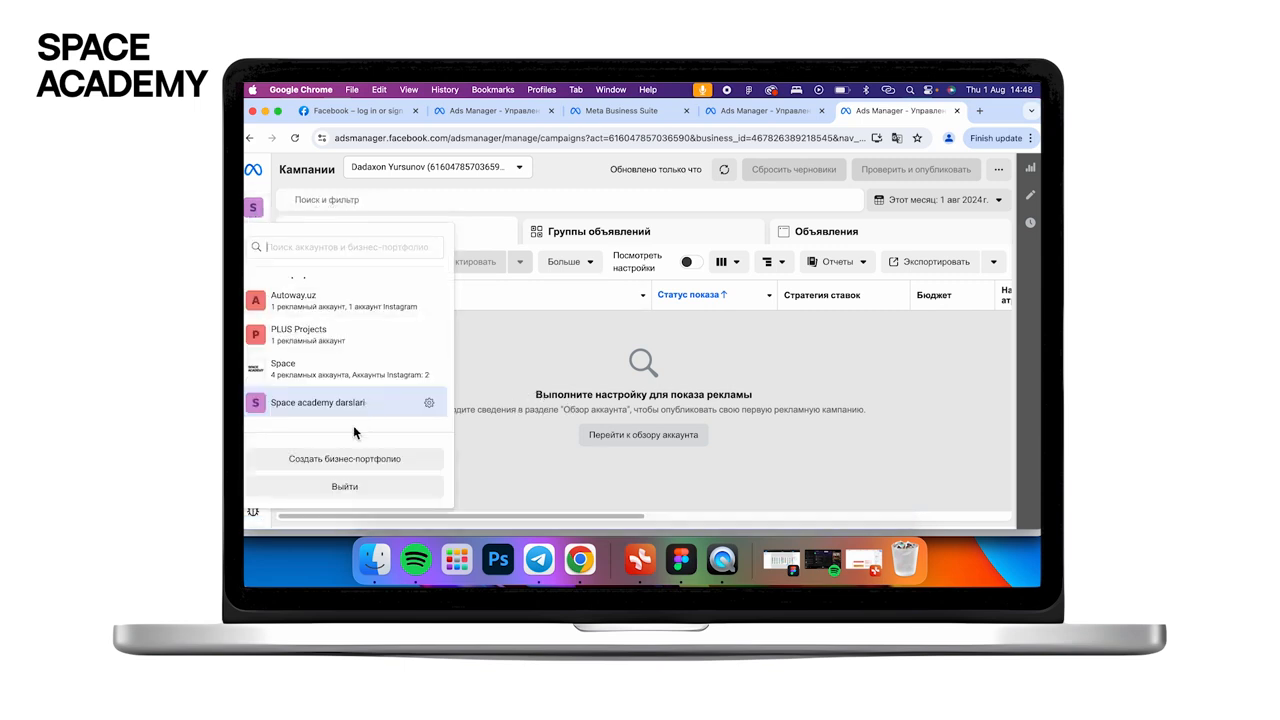
- Open the Space academy darslari settings via its gear, showing one full-access user
{"action": "left_click", "coordinate": [430, 406]}
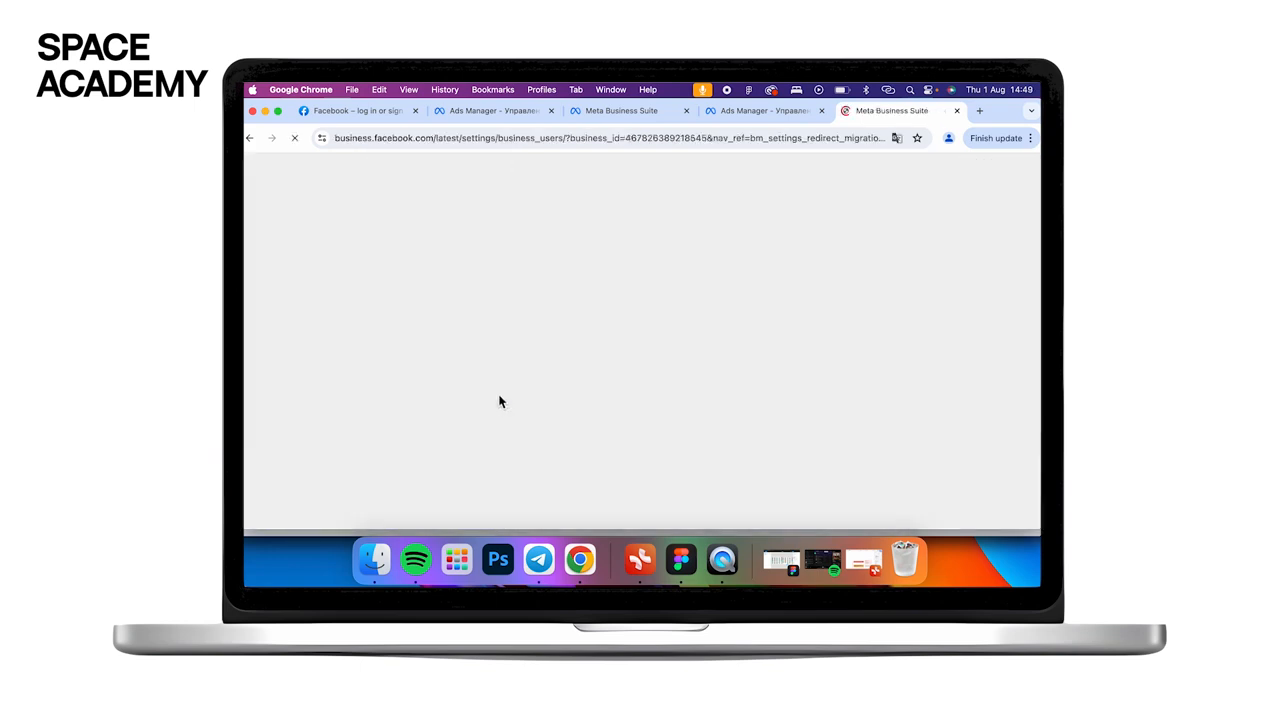
{"action": "left_click", "coordinate": [250, 138]}
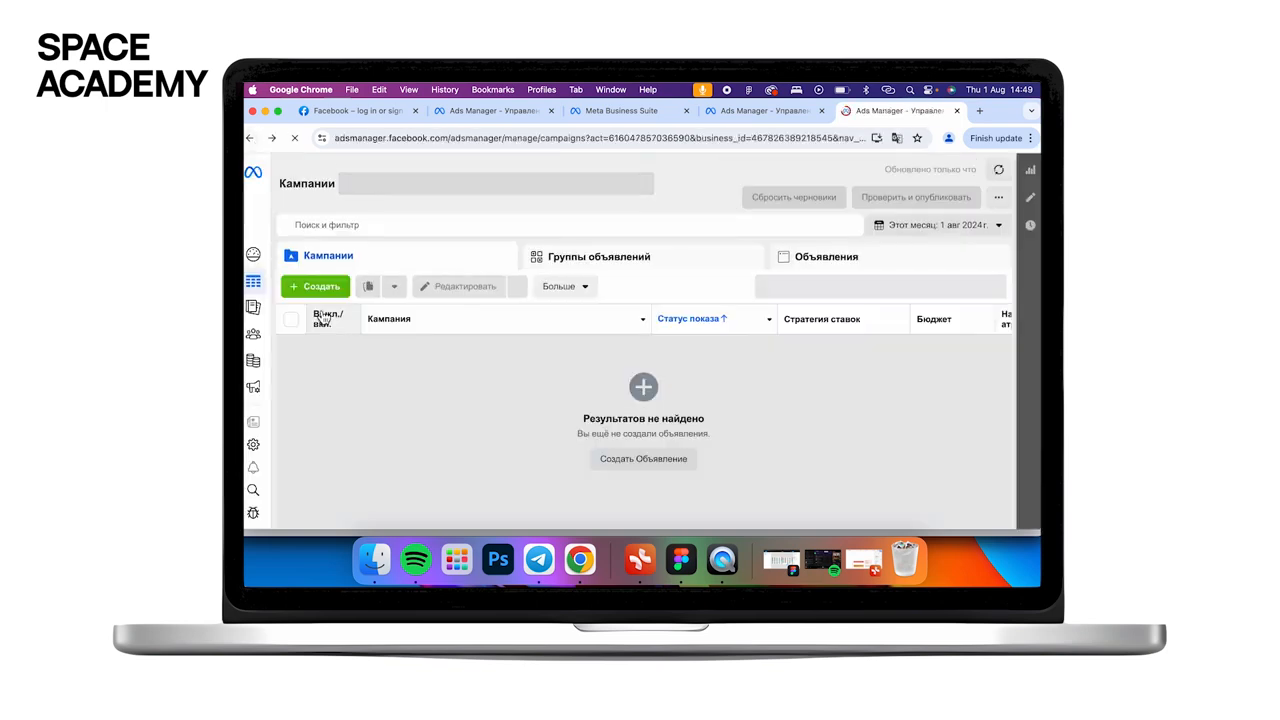
{"action": "mouse_move", "coordinate": [250, 228]}
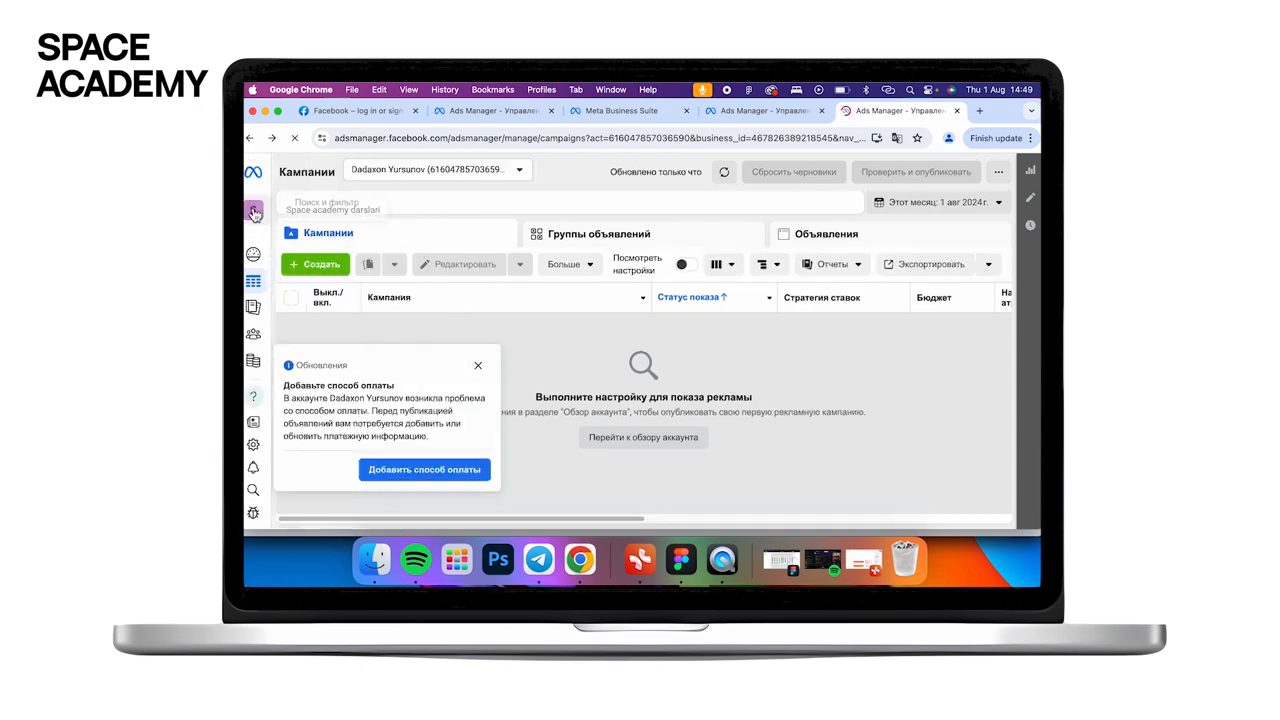
{"action": "left_click", "coordinate": [253, 210]}
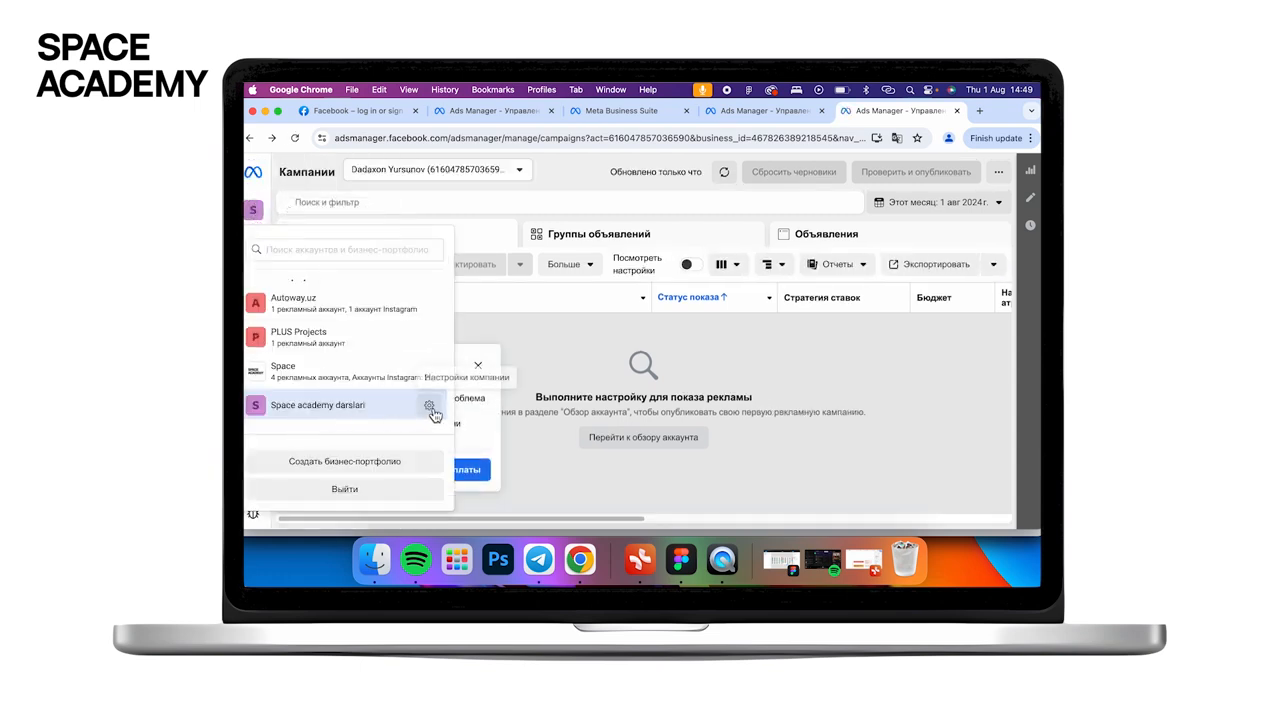
{"action": "left_click", "coordinate": [430, 406]}
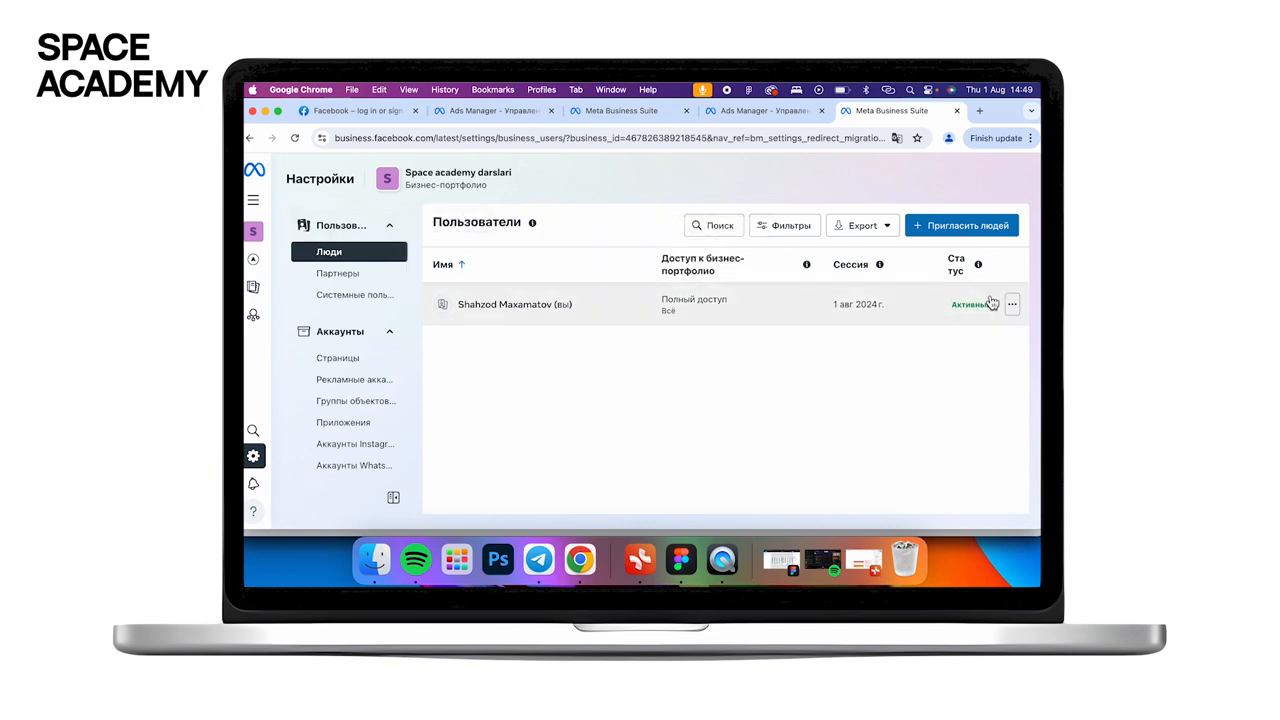
{"action": "left_click", "coordinate": [955, 226]}
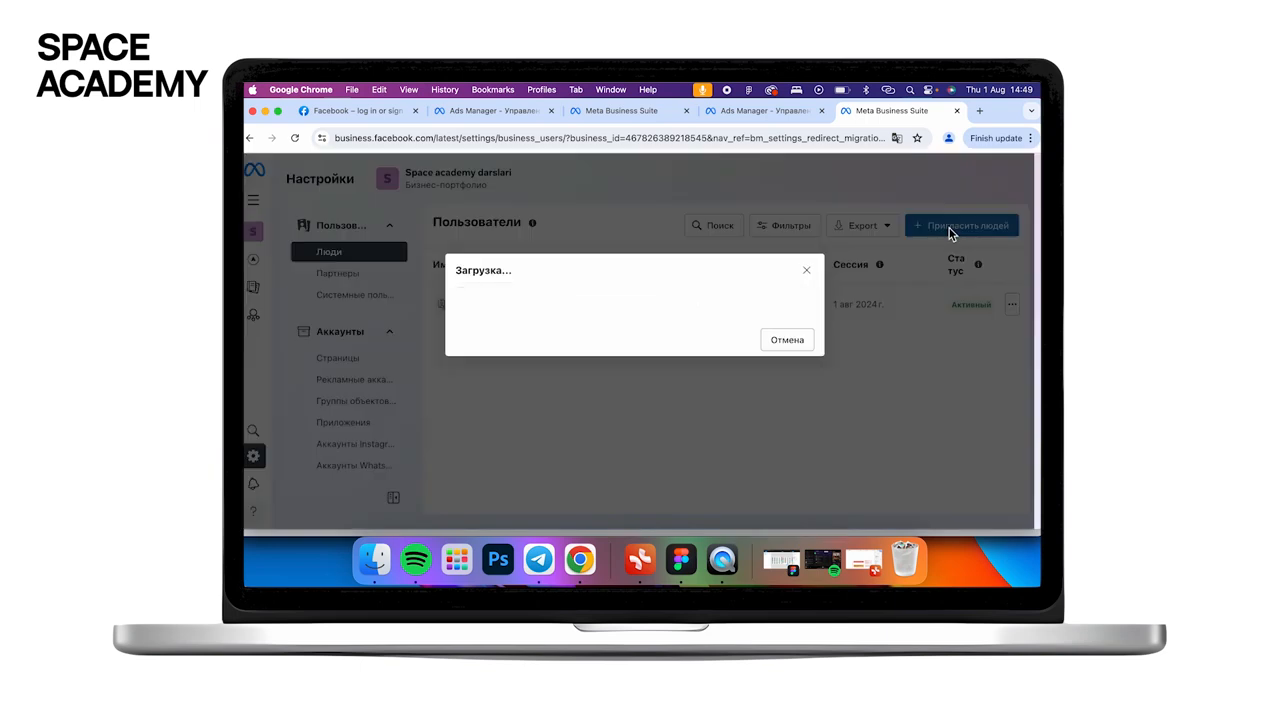
{"action": "left_click", "coordinate": [877, 183]}
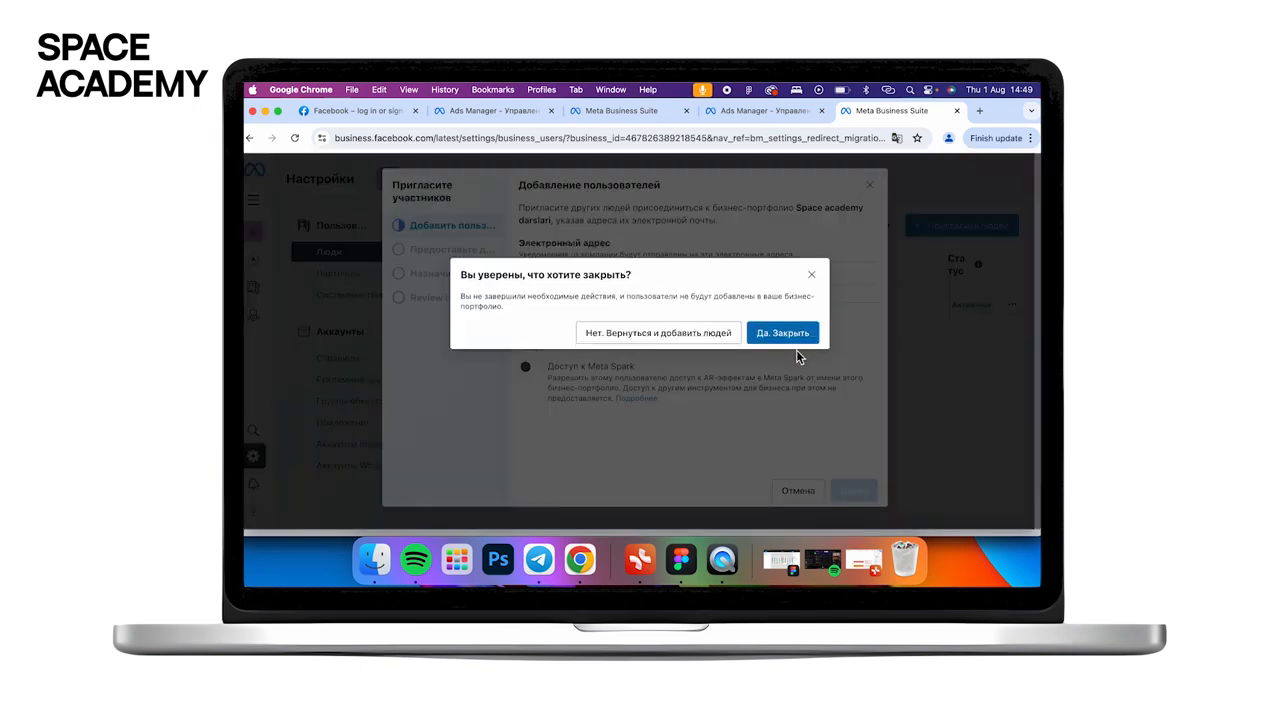
{"action": "left_click", "coordinate": [800, 338]}
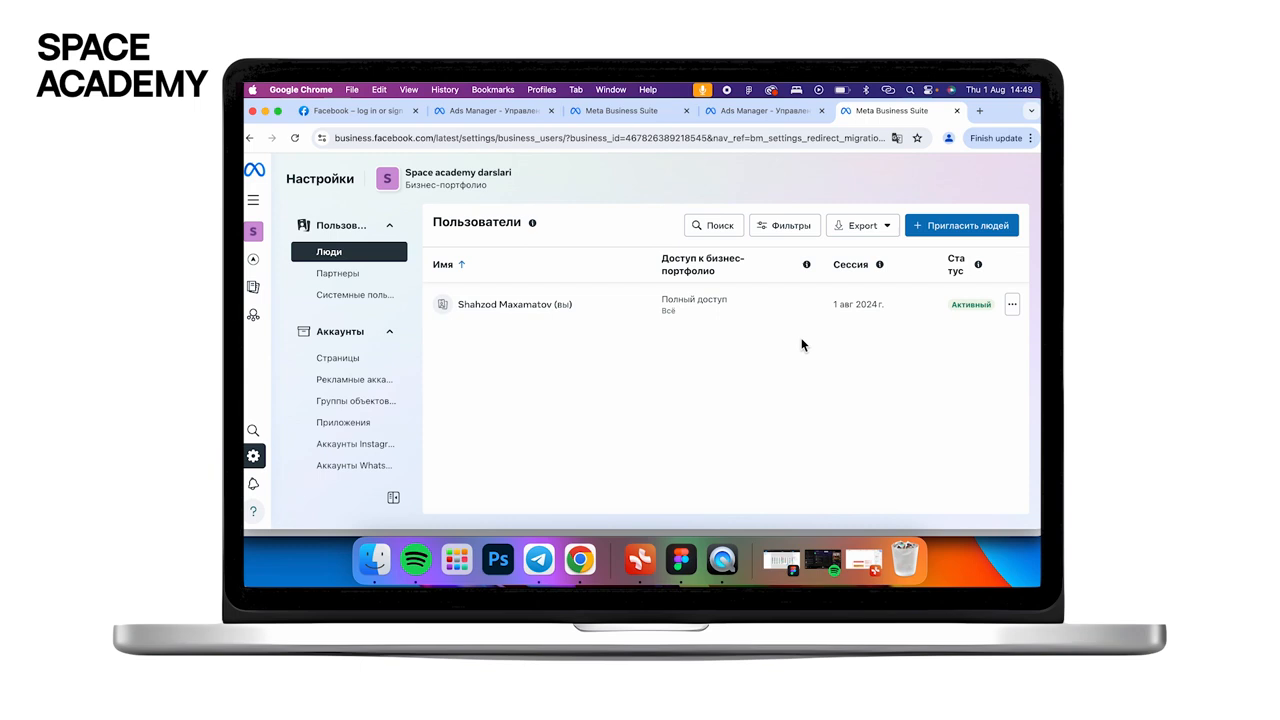
{"action": "left_click", "coordinate": [962, 225]}
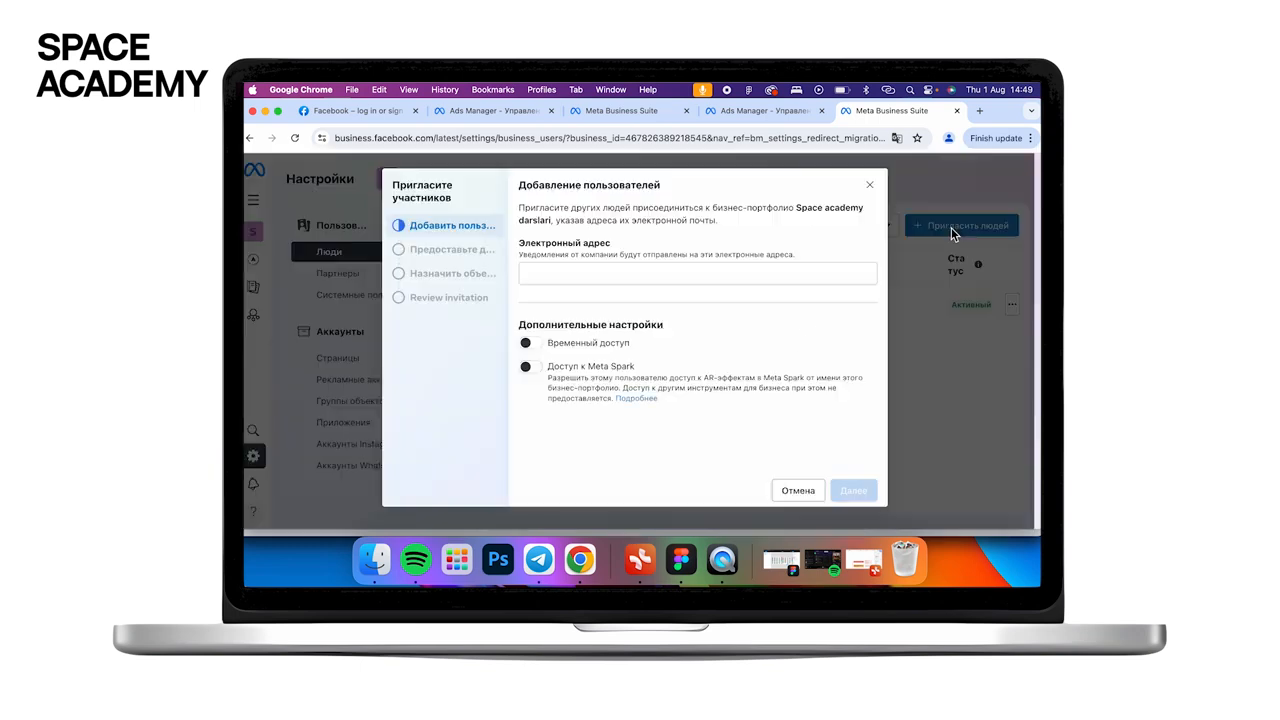
{"action": "left_click", "coordinate": [596, 279]}
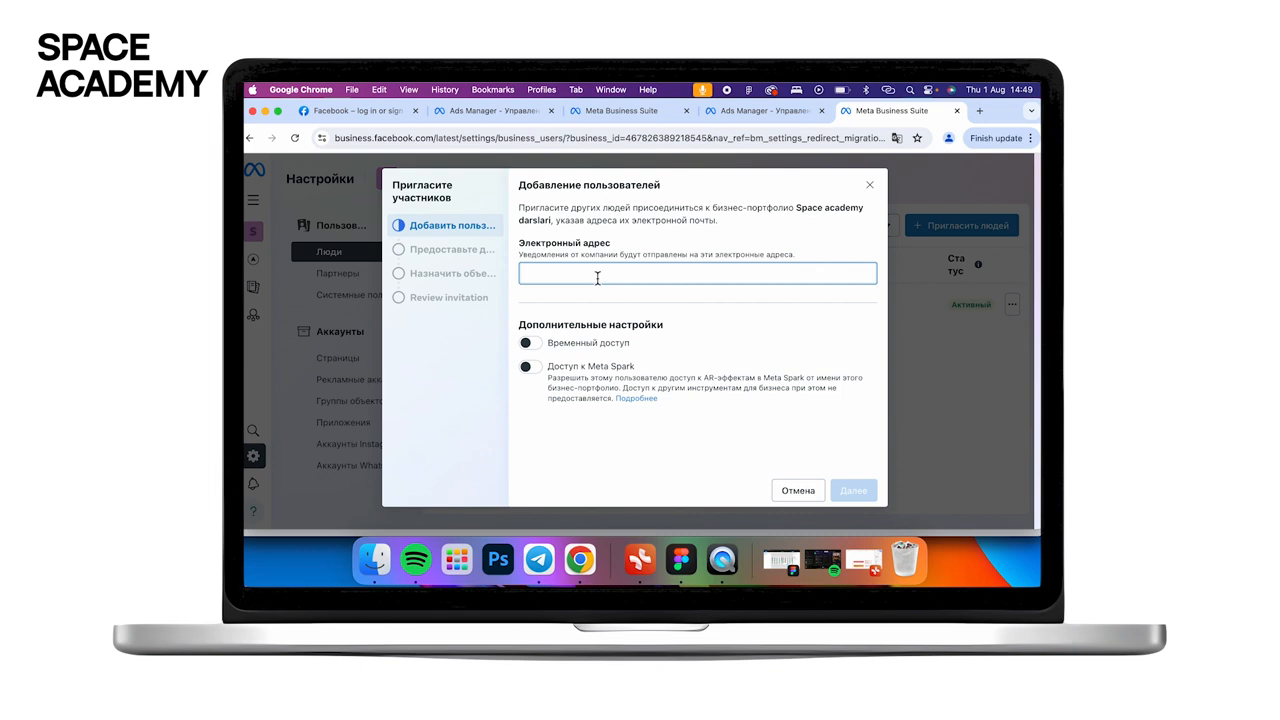
{"action": "left_click", "coordinate": [870, 185]}
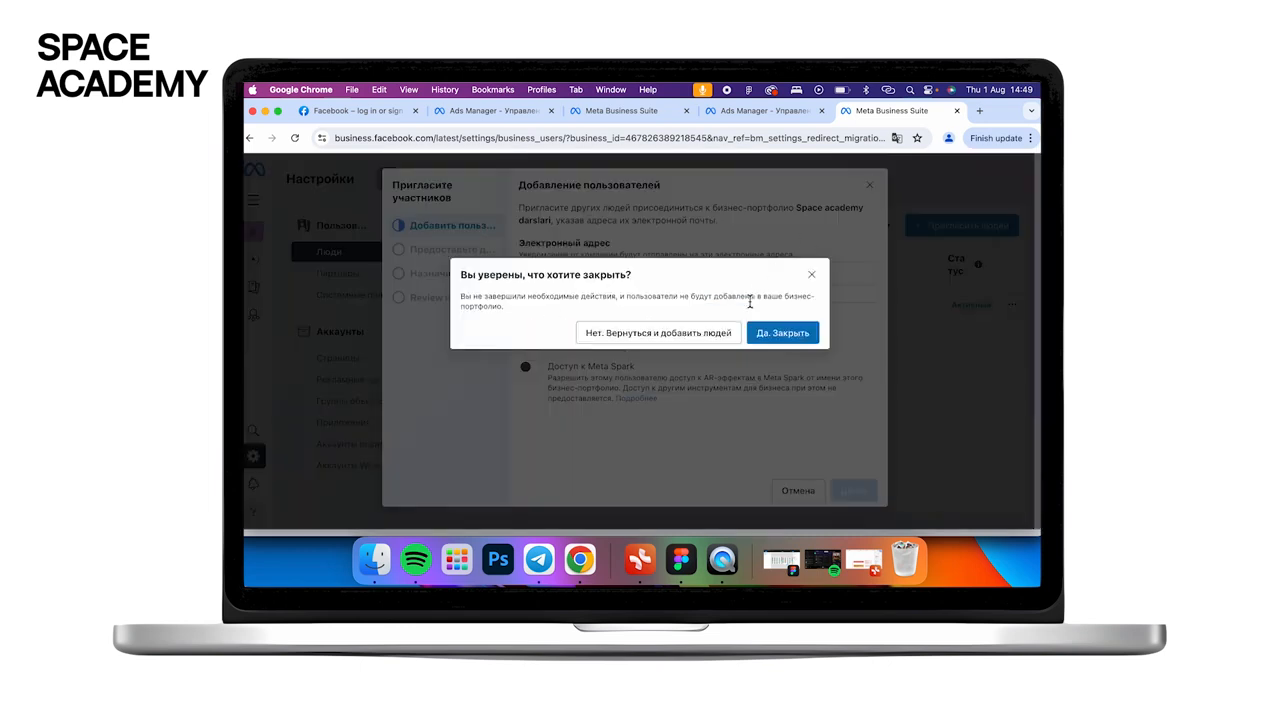
{"action": "left_click", "coordinate": [780, 332]}
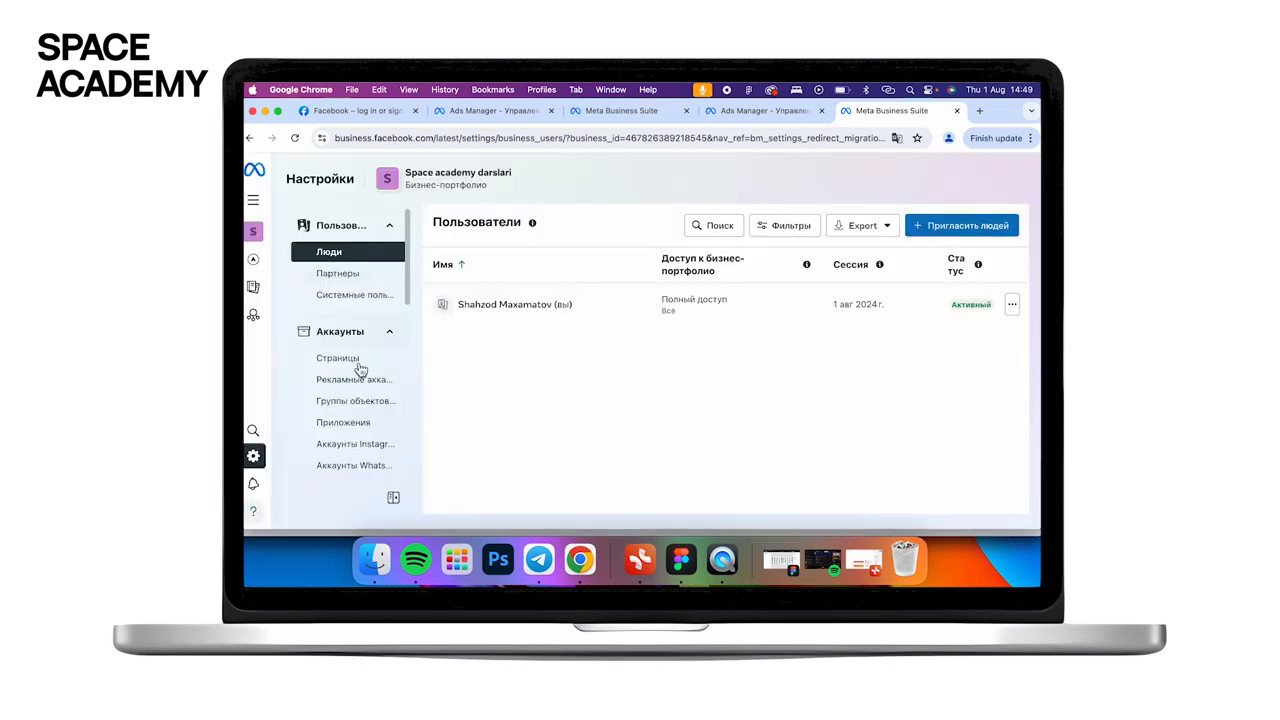
- Check the portfolio's Pages list, then view its empty Ad accounts section
{"action": "scroll", "coordinate": [352, 405], "scroll_direction": "down", "scroll_amount": 2}
{"action": "scroll", "coordinate": [352, 405], "scroll_direction": "up", "scroll_amount": 2}
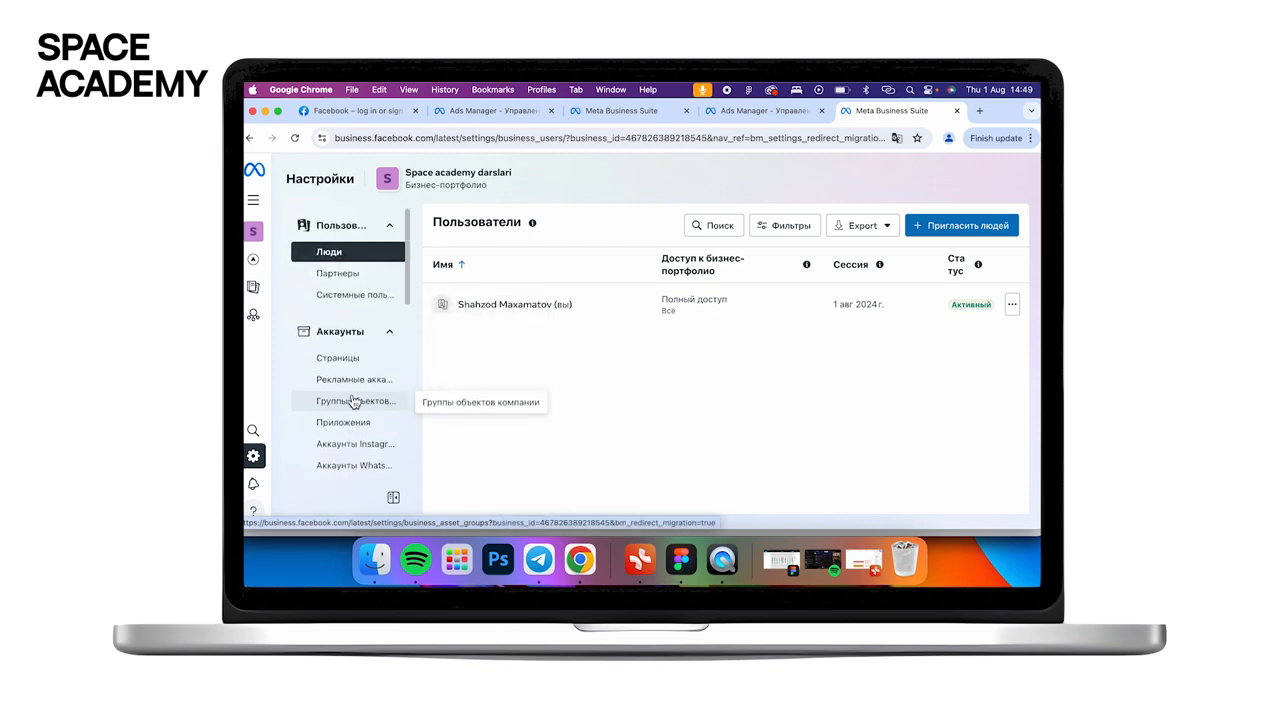
{"action": "left_click", "coordinate": [362, 358]}
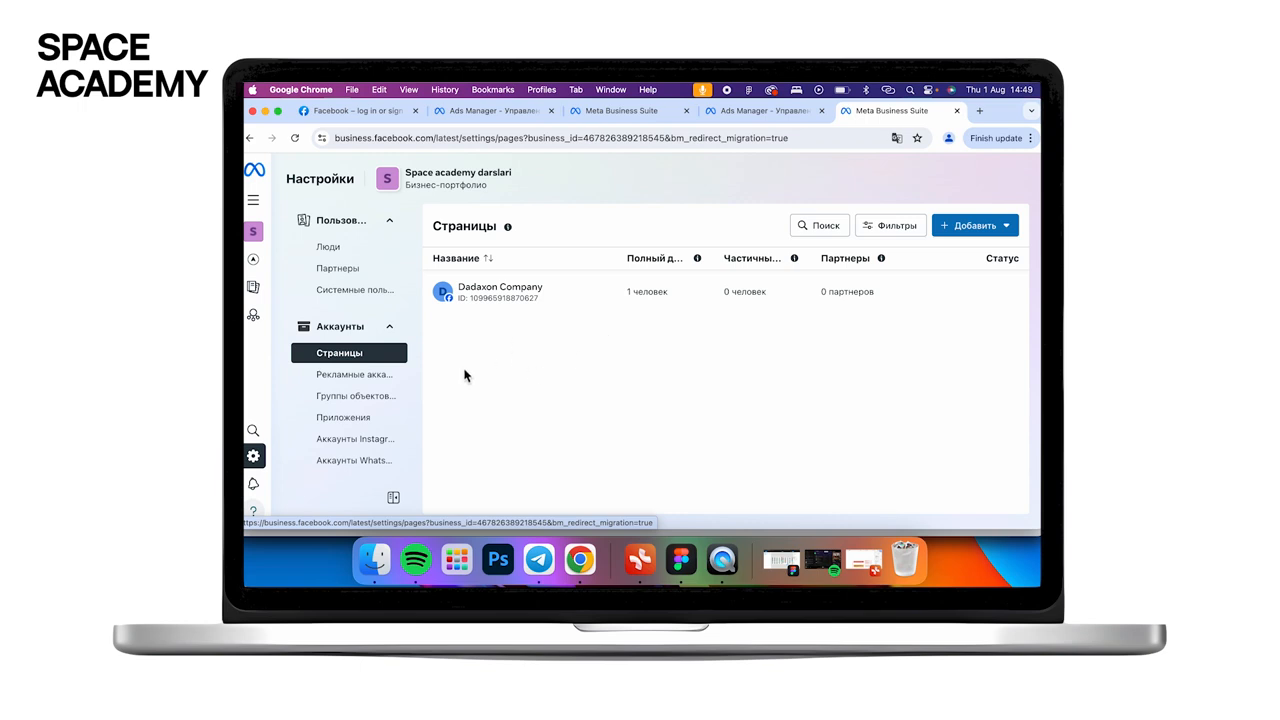
{"action": "scroll", "coordinate": [371, 363], "scroll_direction": "down", "scroll_amount": 1}
{"action": "left_click", "coordinate": [378, 362]}
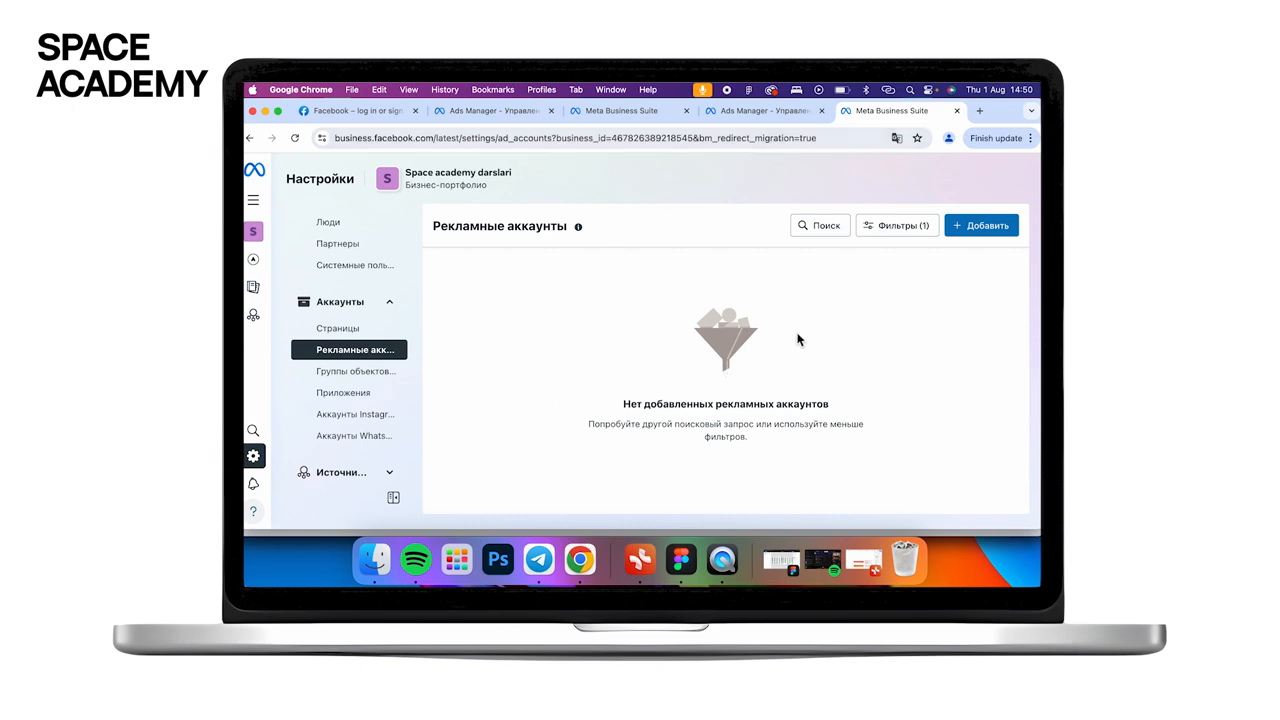
- Choose to create a new ad account and type 'Spaae academy' as its name
{"action": "left_click", "coordinate": [993, 228]}
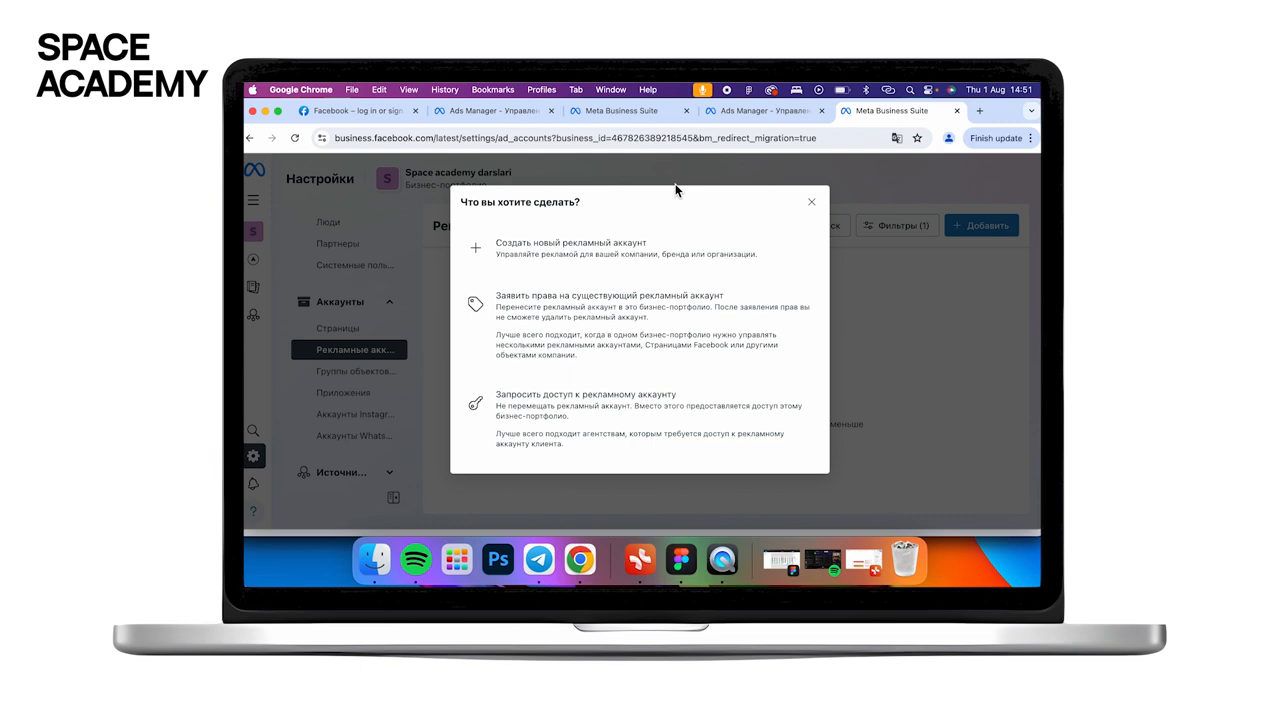
{"action": "left_click", "coordinate": [591, 265]}
{"action": "left_click", "coordinate": [587, 259]}
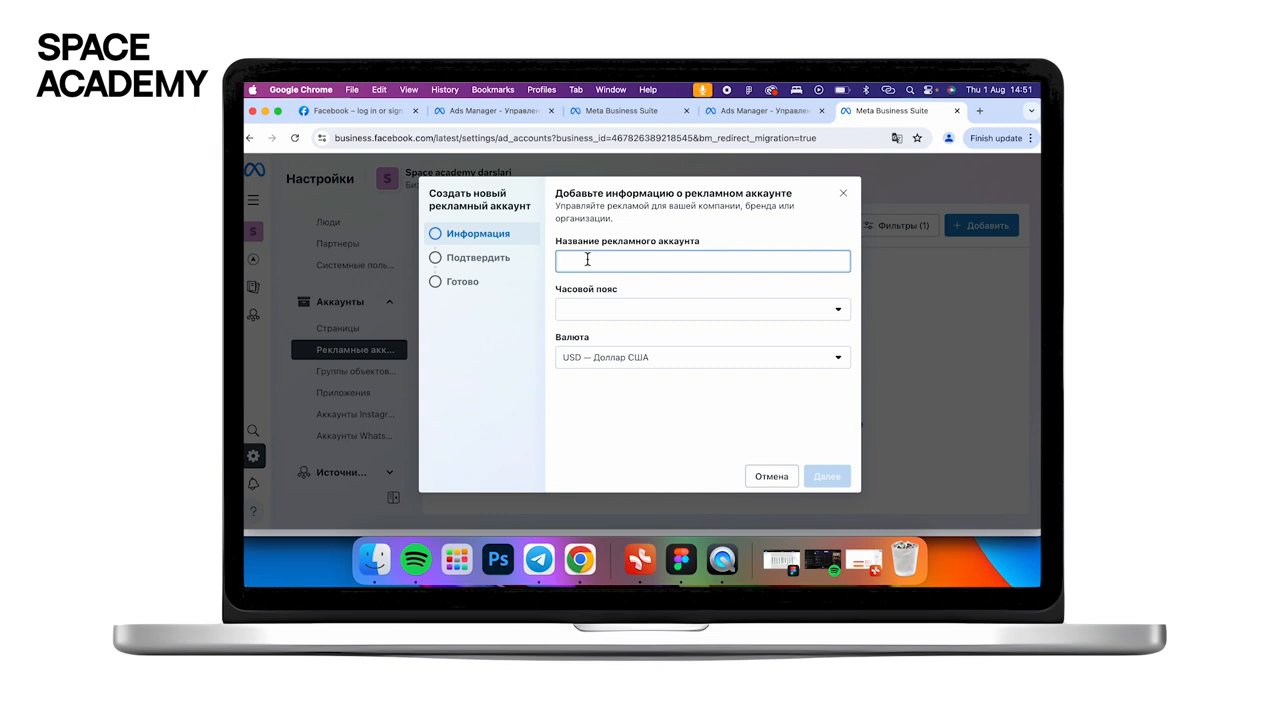
{"action": "type", "text": "Spaa"}
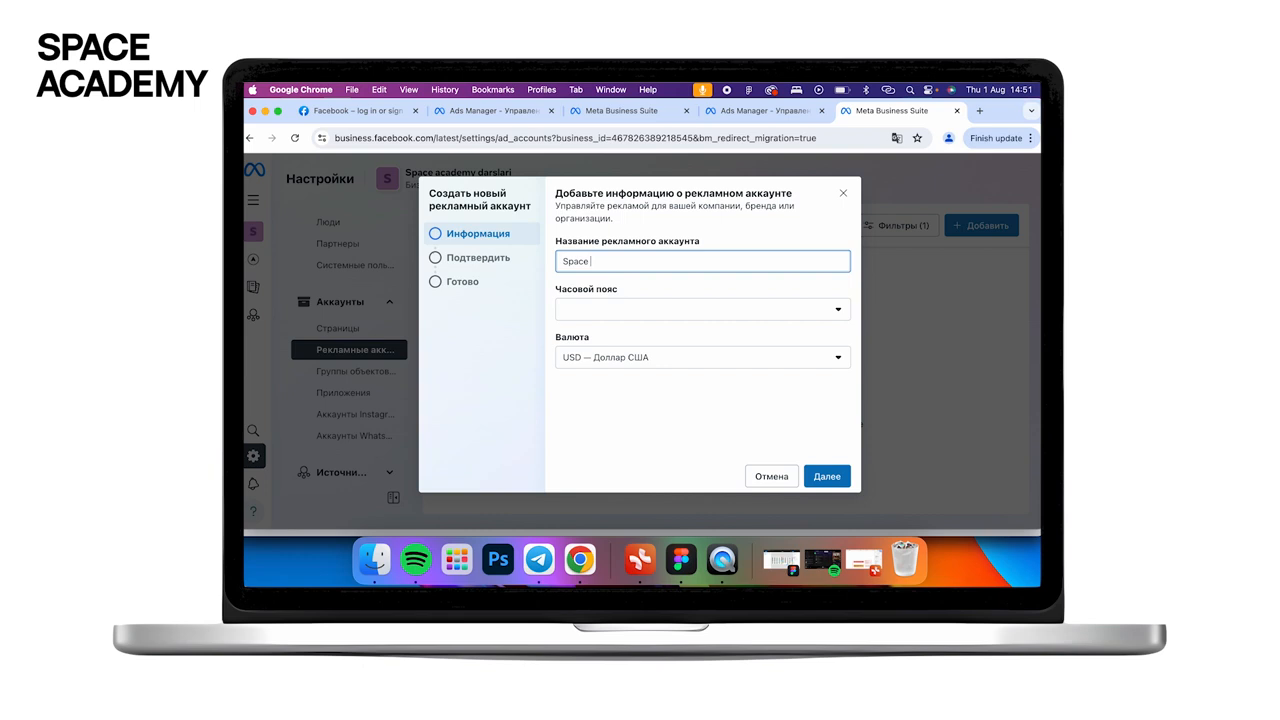
{"action": "type", "text": "e academy darslikari - ads"}
- Set the ad account time zone to (GMT+05:00) Asia/Karachi
{"action": "left_click", "coordinate": [582, 290]}
{"action": "left_click", "coordinate": [645, 314]}
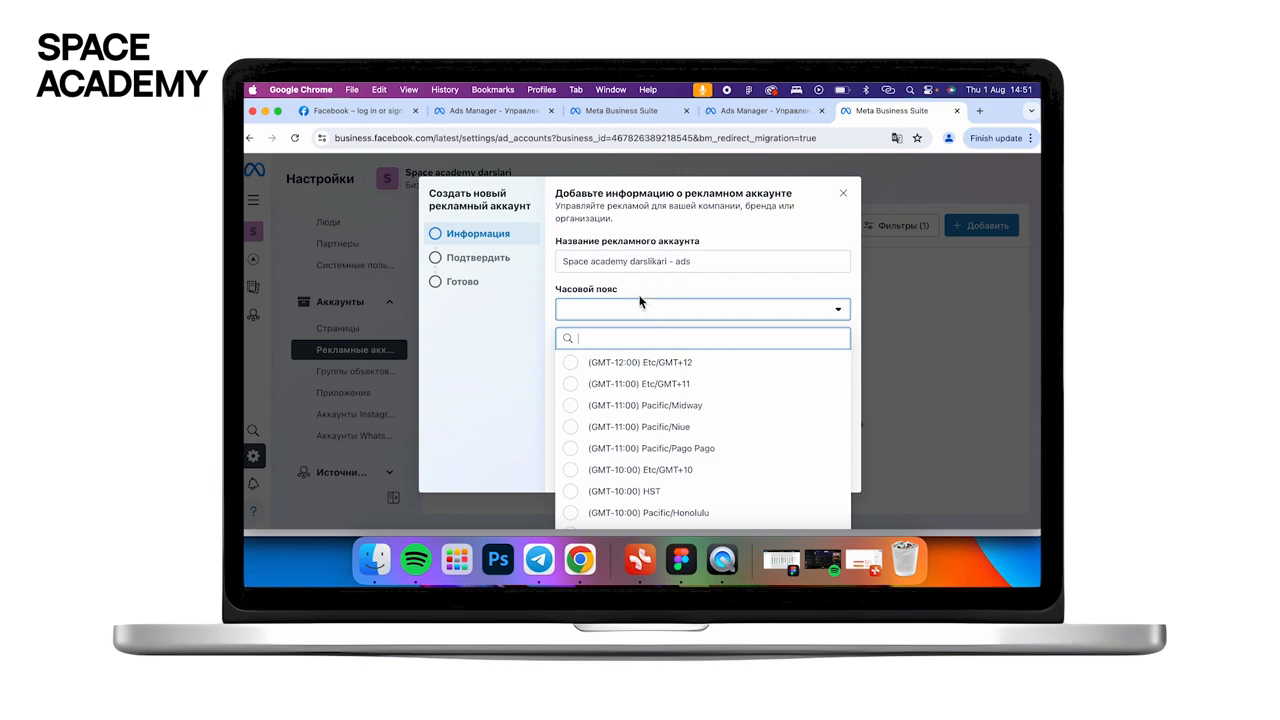
{"action": "type", "text": "+"}
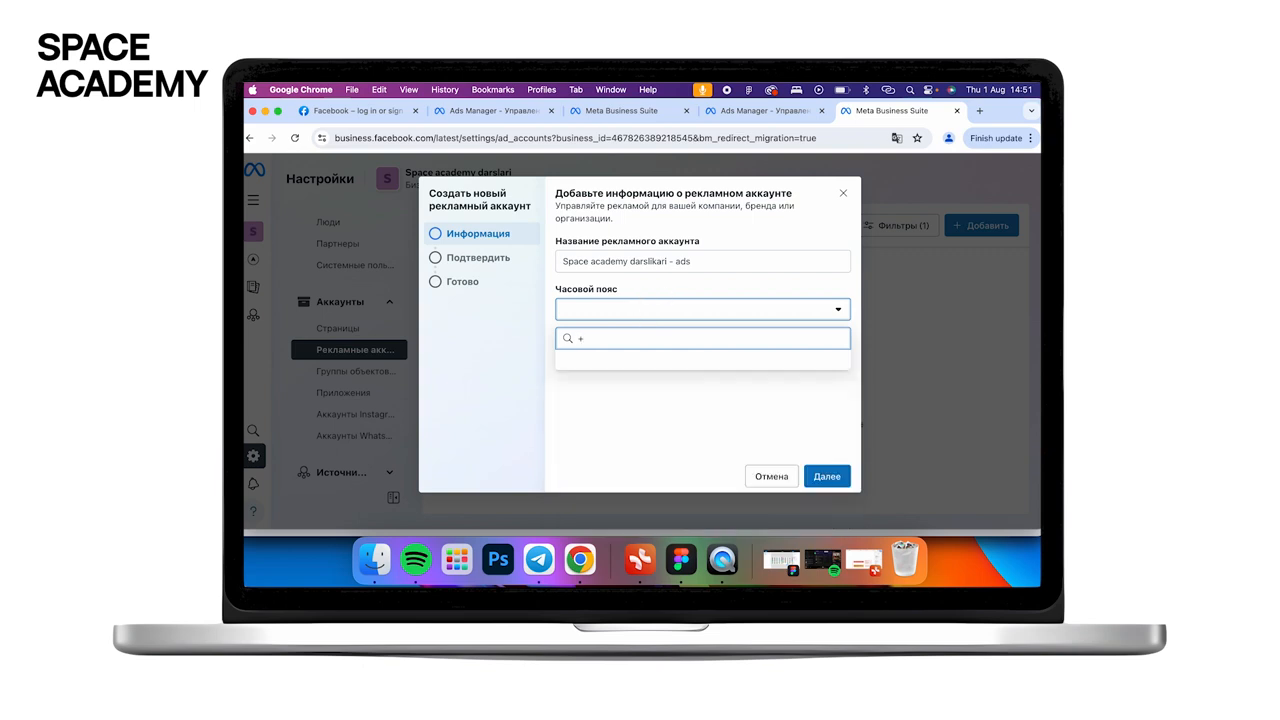
{"action": "key", "text": "BackSpace"}
{"action": "scroll", "coordinate": [699, 450], "scroll_direction": "down", "scroll_amount": 10}
{"action": "scroll", "coordinate": [697, 452], "scroll_direction": "down", "scroll_amount": 15}
{"action": "scroll", "coordinate": [697, 452], "scroll_direction": "down", "scroll_amount": 8}
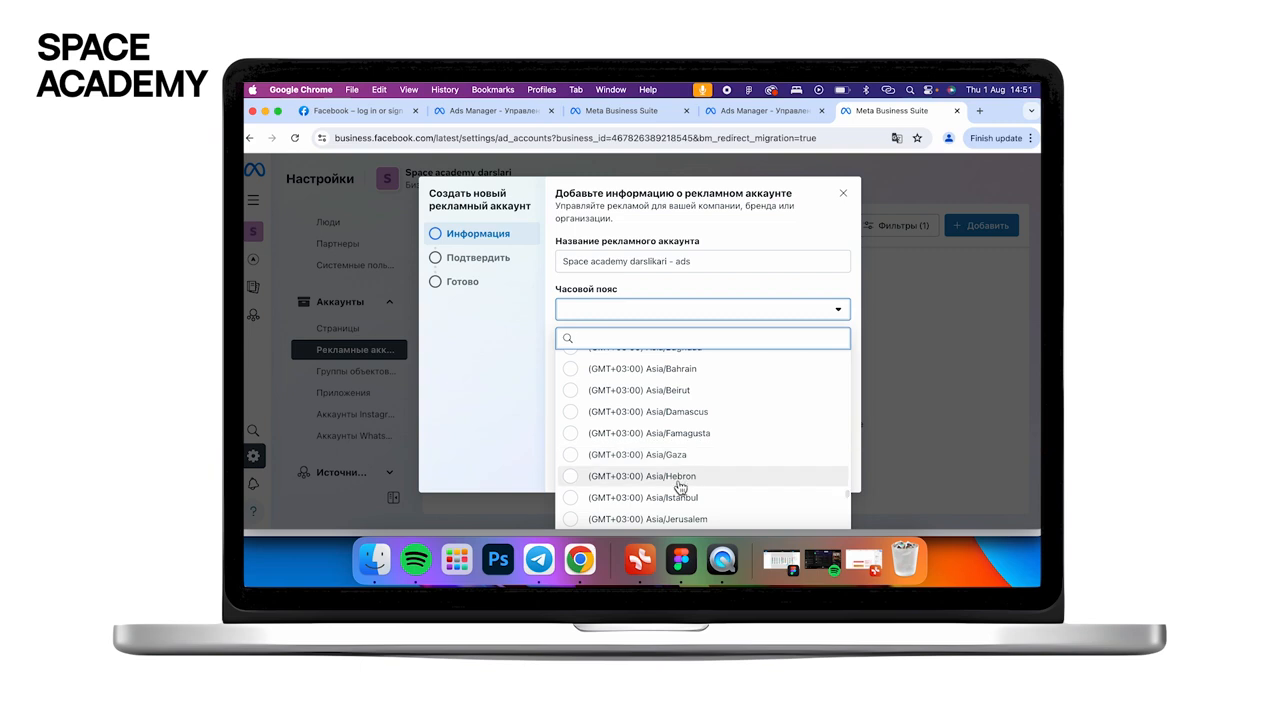
{"action": "scroll", "coordinate": [680, 487], "scroll_direction": "down", "scroll_amount": 8}
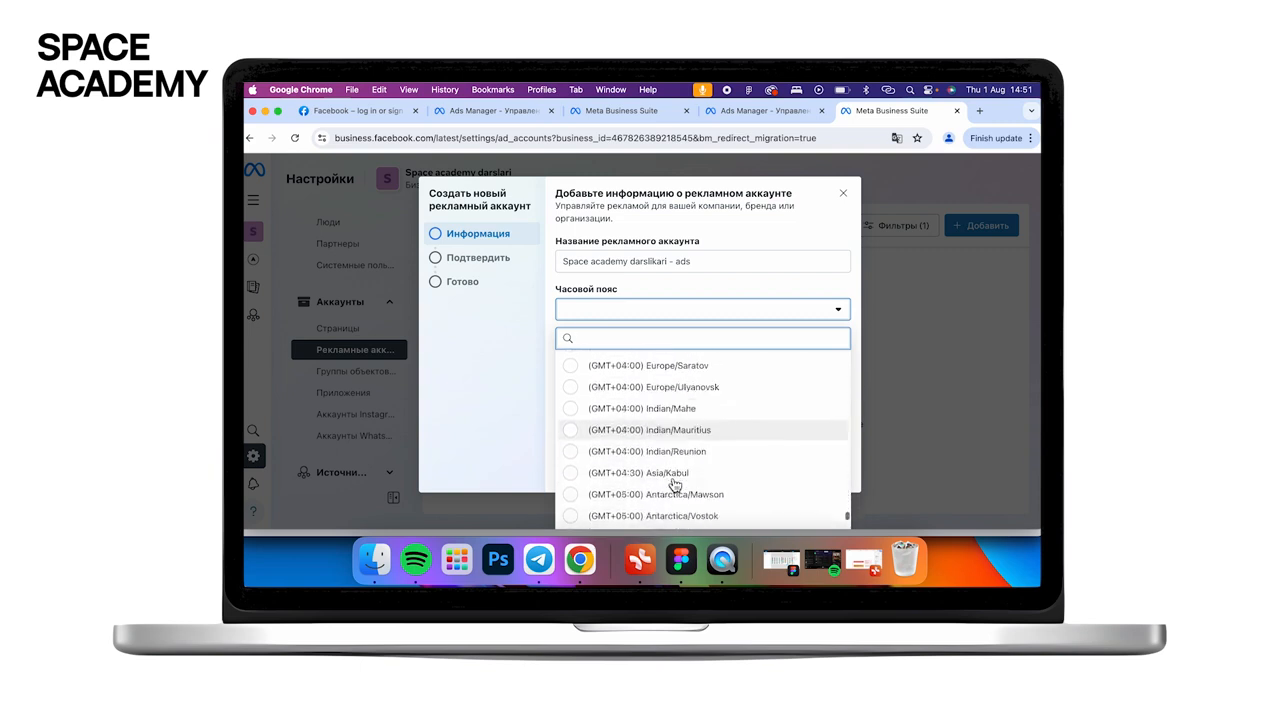
{"action": "scroll", "coordinate": [675, 485], "scroll_direction": "down", "scroll_amount": 2}
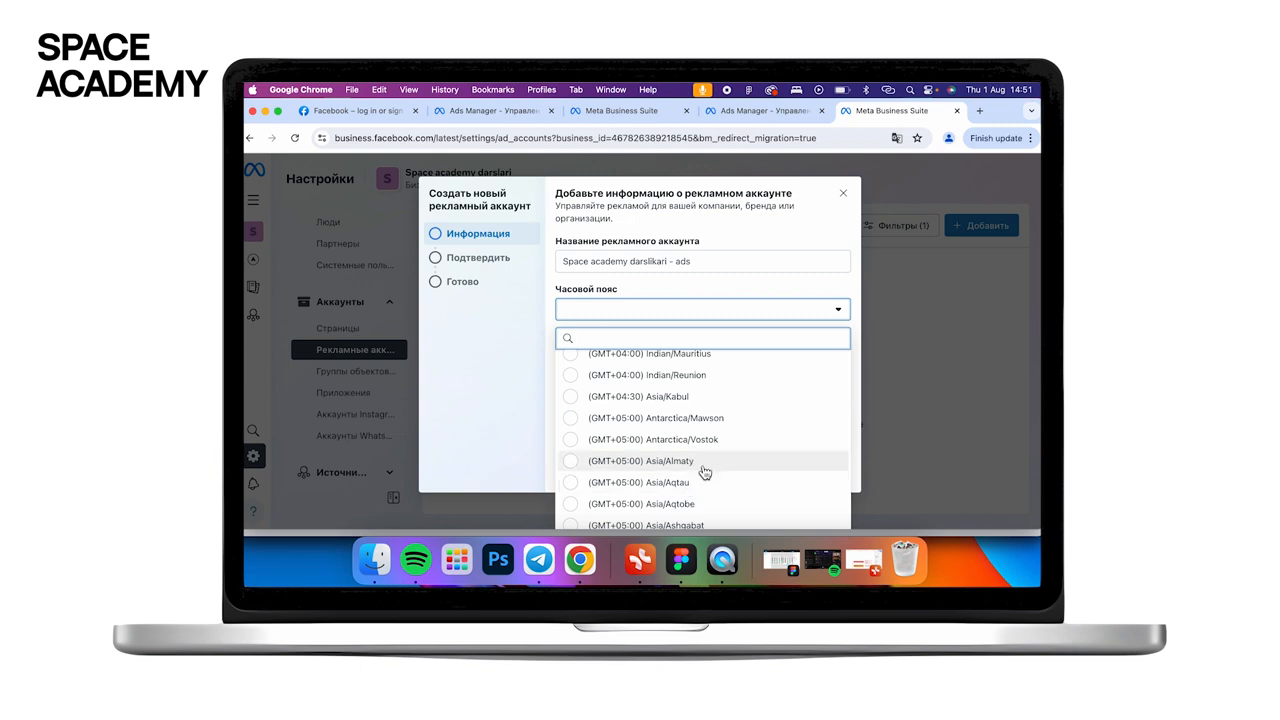
{"action": "scroll", "coordinate": [704, 472], "scroll_direction": "down", "scroll_amount": 1}
{"action": "scroll", "coordinate": [704, 474], "scroll_direction": "down", "scroll_amount": 1}
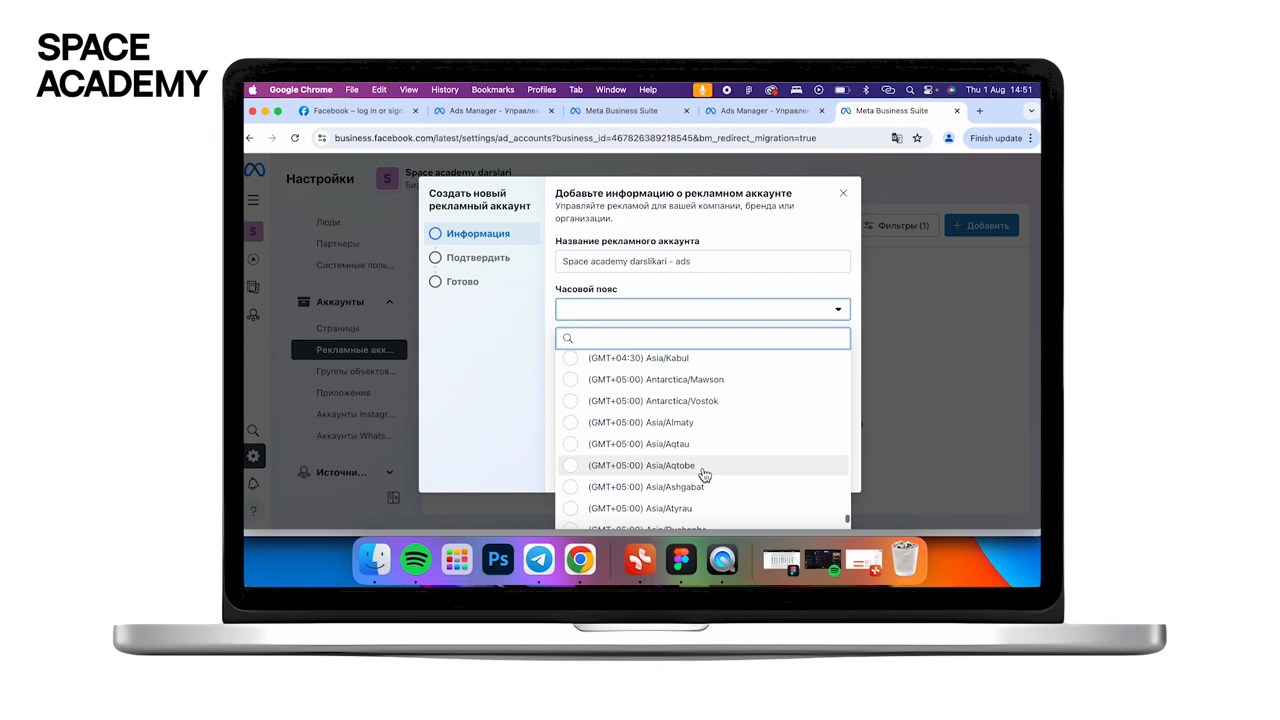
{"action": "scroll", "coordinate": [705, 475], "scroll_direction": "down", "scroll_amount": 3}
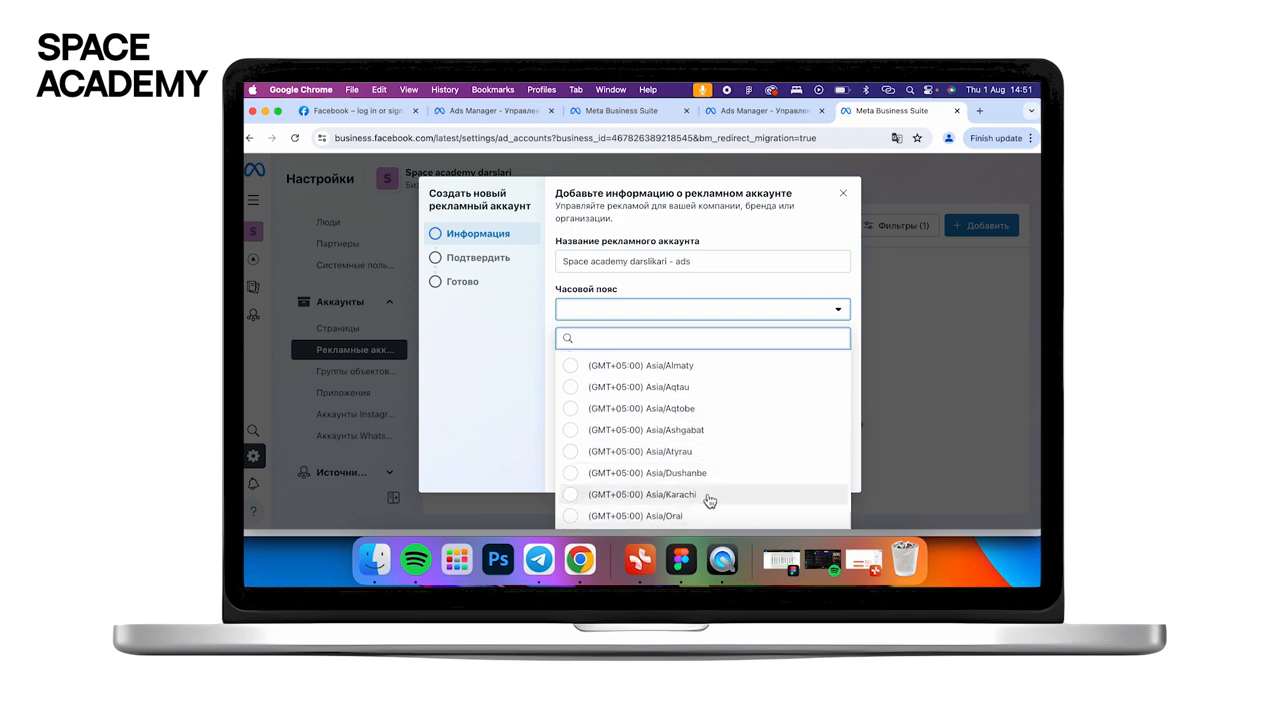
{"action": "left_click", "coordinate": [709, 500]}
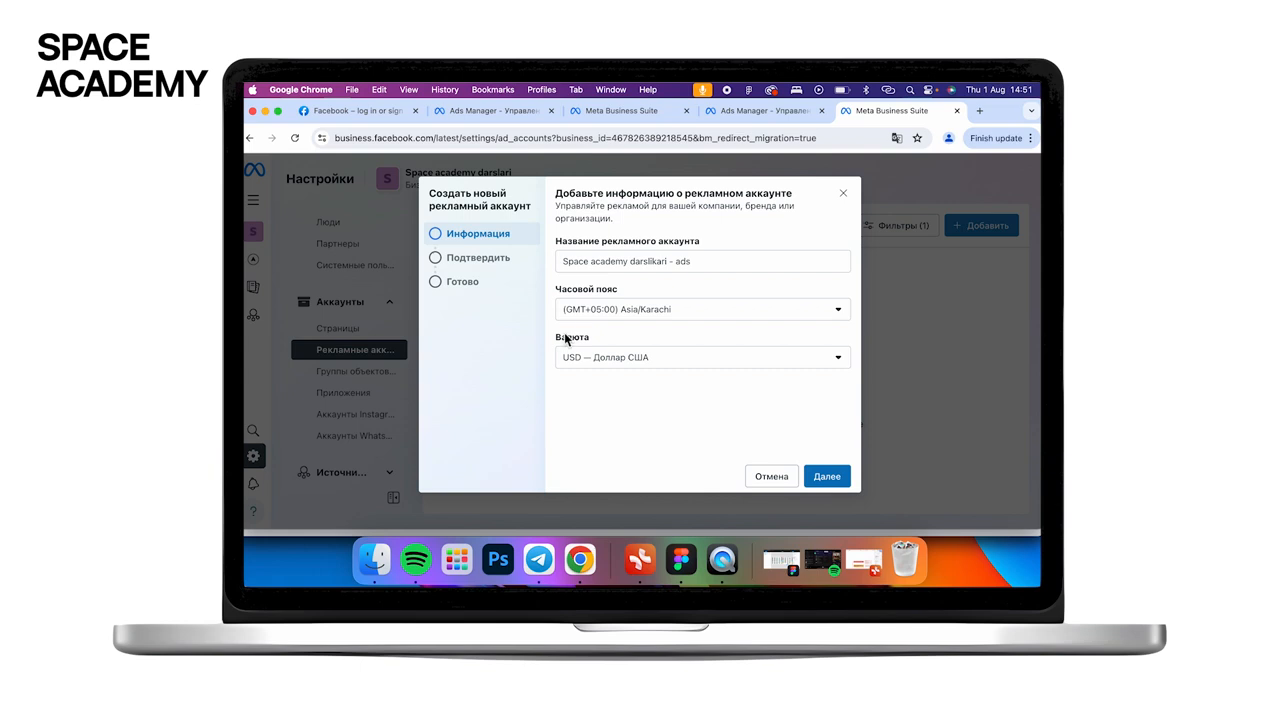
- Keep USD as the currency and continue to the confirmation step
{"action": "left_click", "coordinate": [660, 366]}
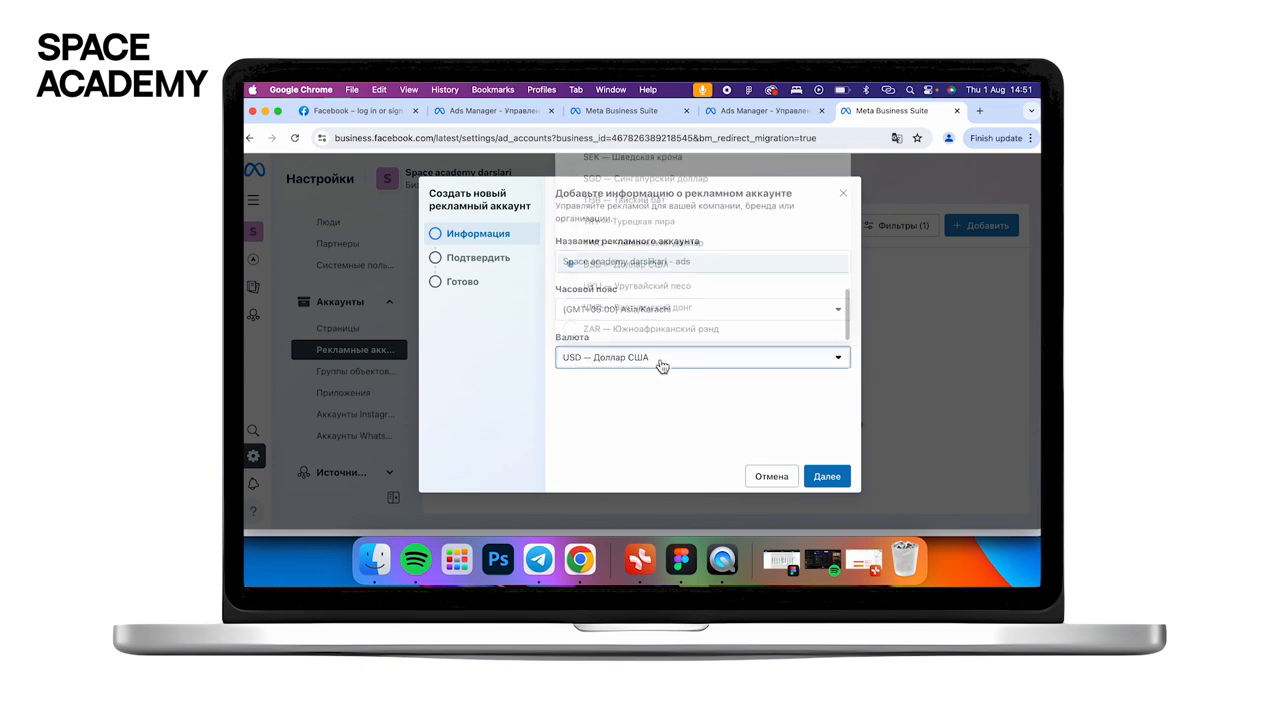
{"action": "left_click", "coordinate": [661, 366]}
{"action": "left_click", "coordinate": [827, 478]}
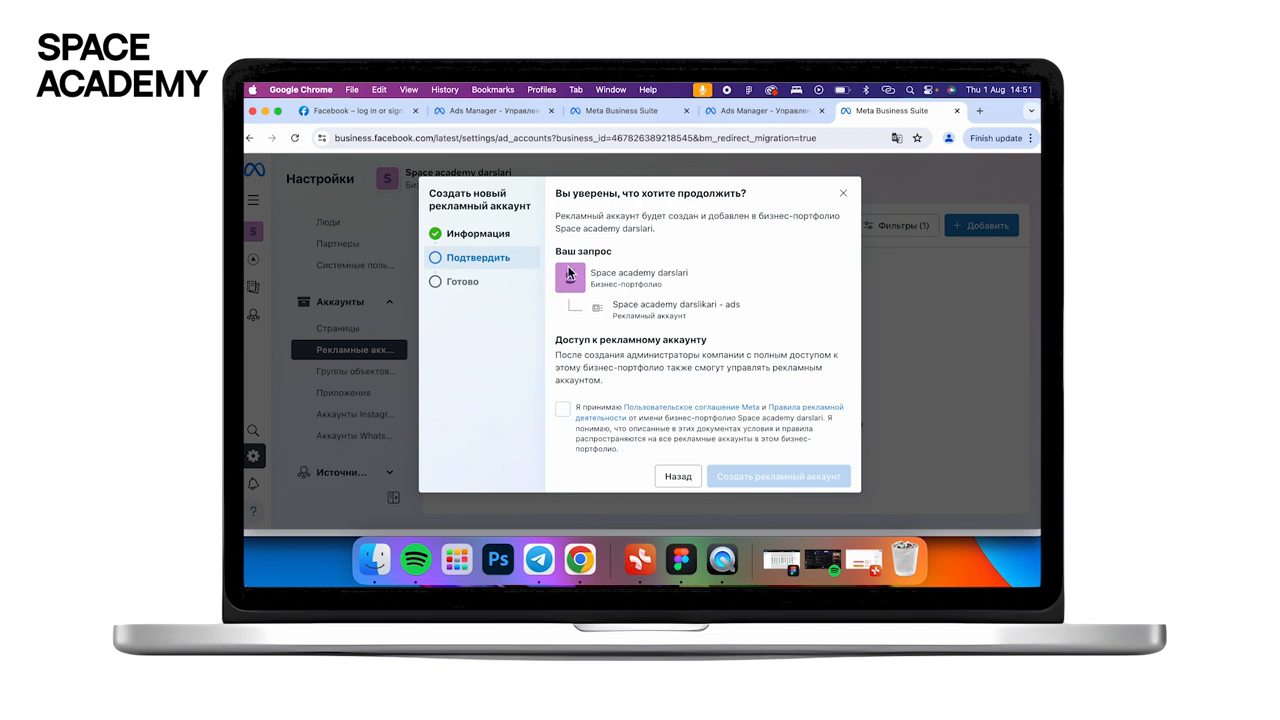
- Review the portfolio and account names, accept Meta's terms, and create the ad account
{"action": "left_click_drag", "start_coordinate": [688, 276], "coordinate": [590, 274]}
{"action": "left_click_drag", "start_coordinate": [742, 318], "coordinate": [612, 308]}
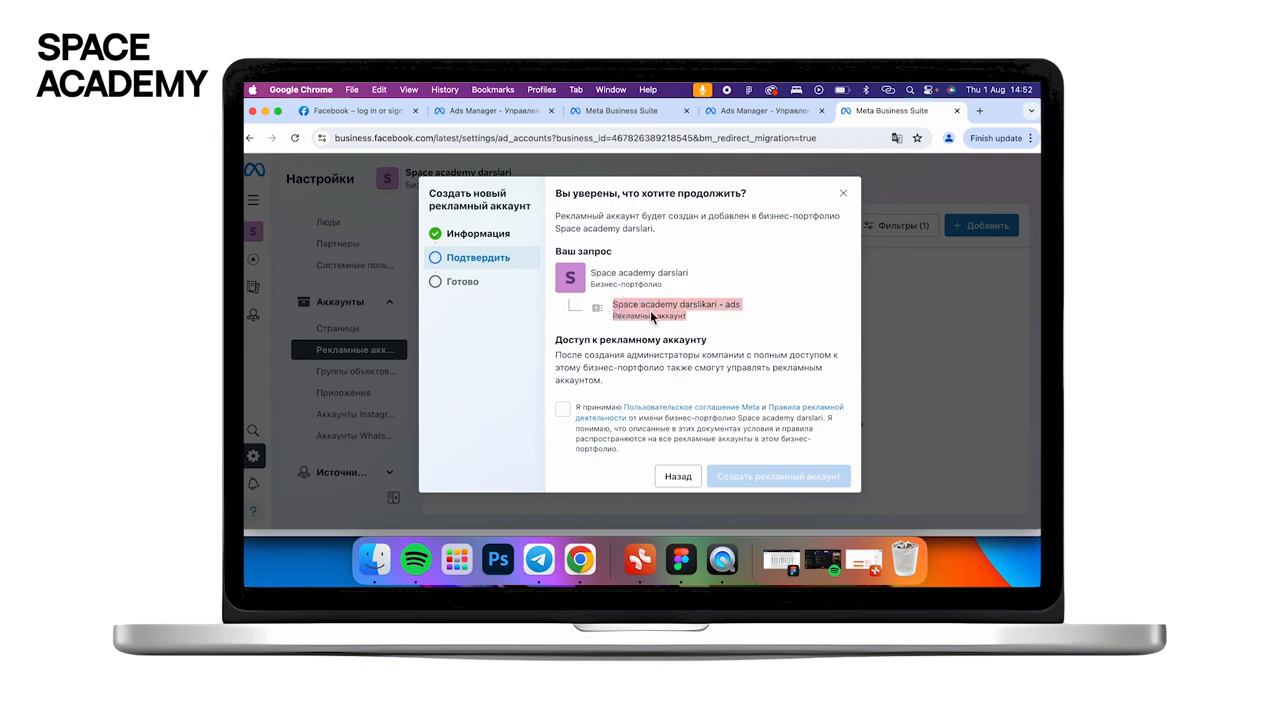
{"action": "left_click", "coordinate": [701, 327]}
{"action": "left_click", "coordinate": [562, 410]}
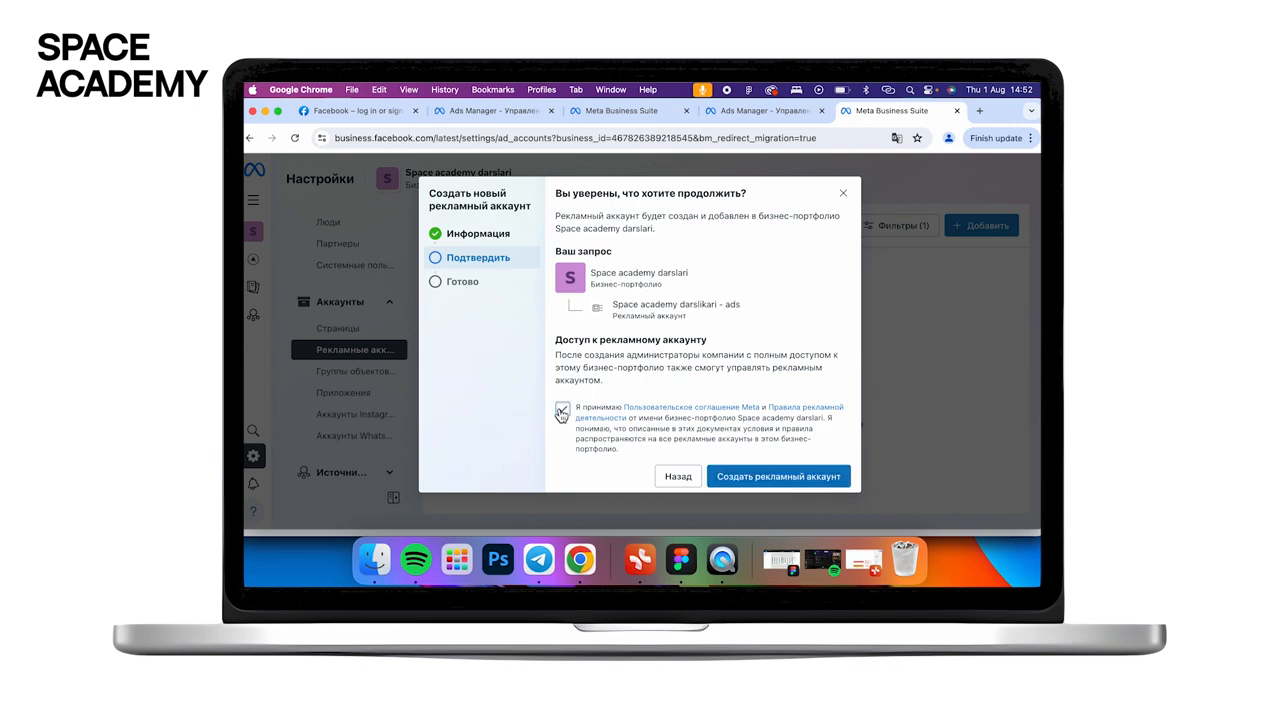
{"action": "left_click", "coordinate": [759, 480]}
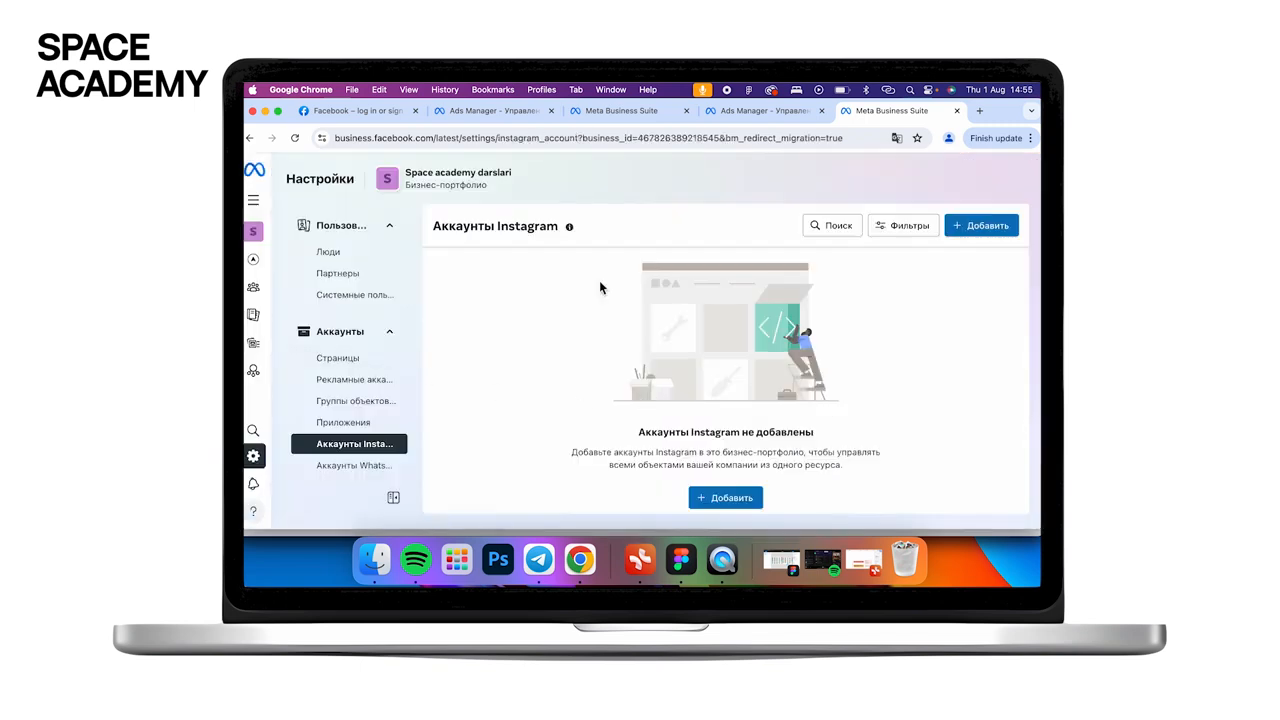
- Open Meta Ads Manager for the portfolio and dismiss the add-payment-method notice
{"action": "mouse_move", "coordinate": [254, 258]}
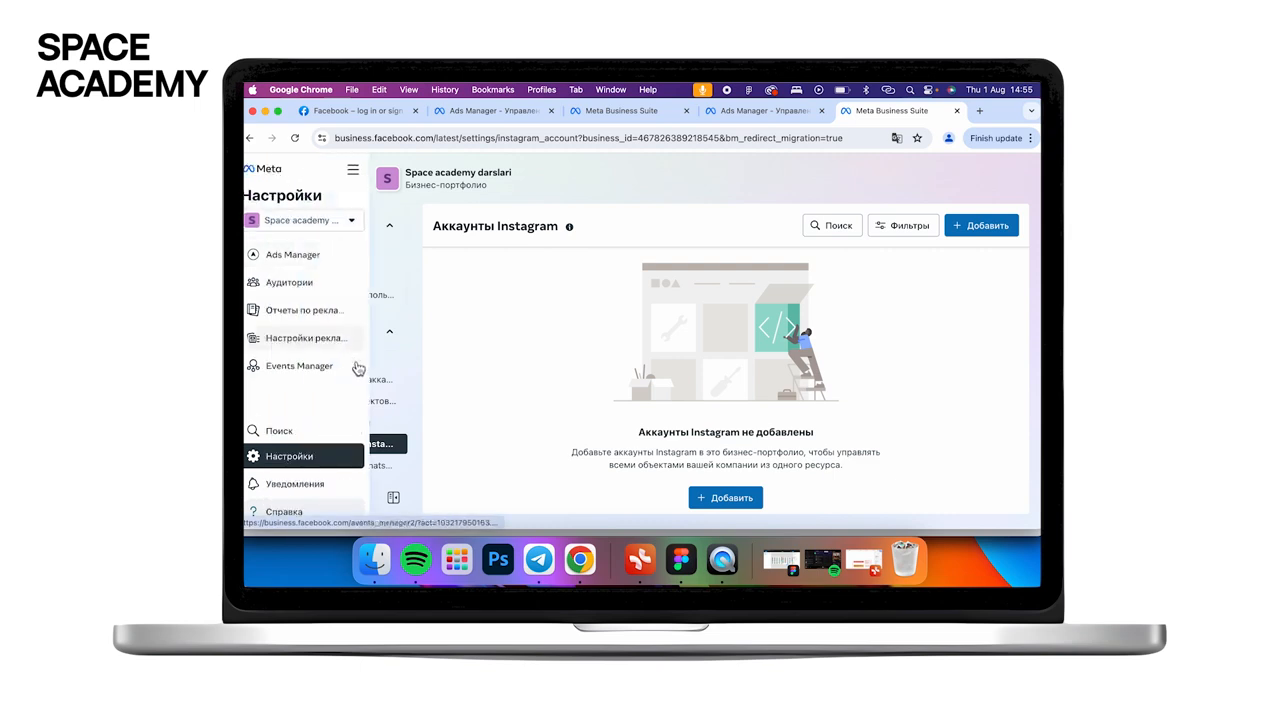
{"action": "left_click", "coordinate": [338, 258]}
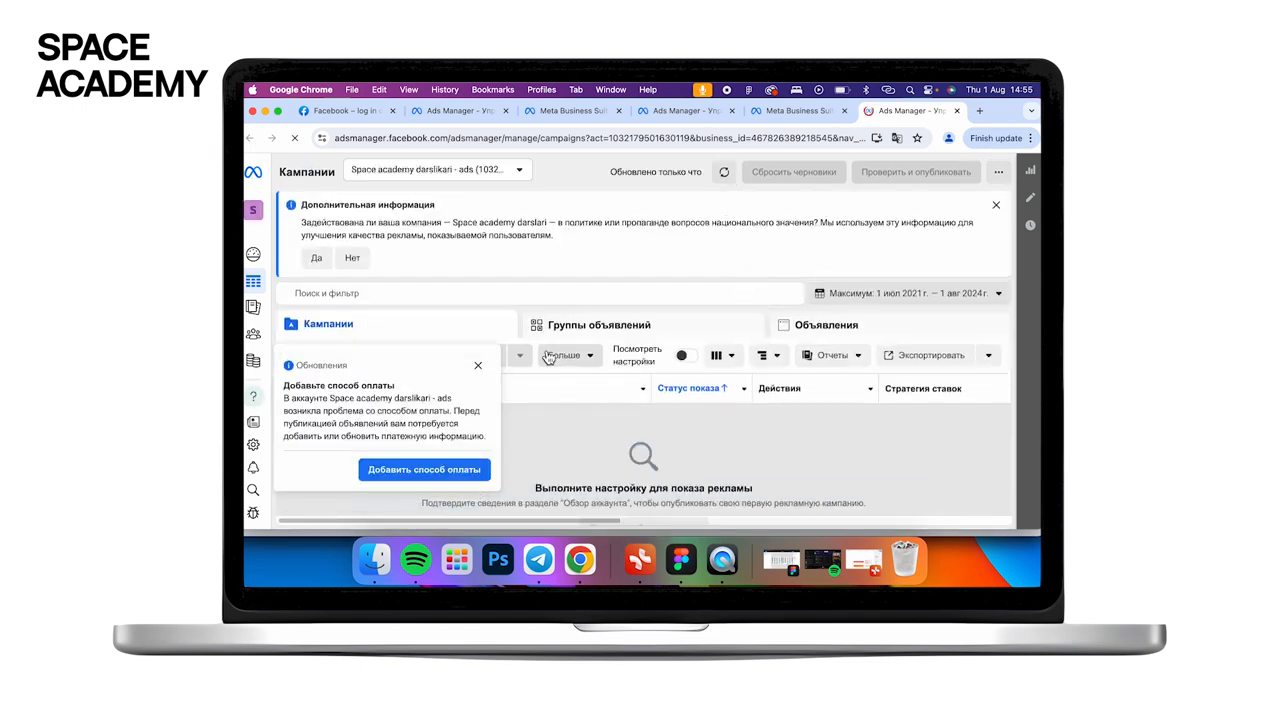
{"action": "left_click", "coordinate": [478, 365]}
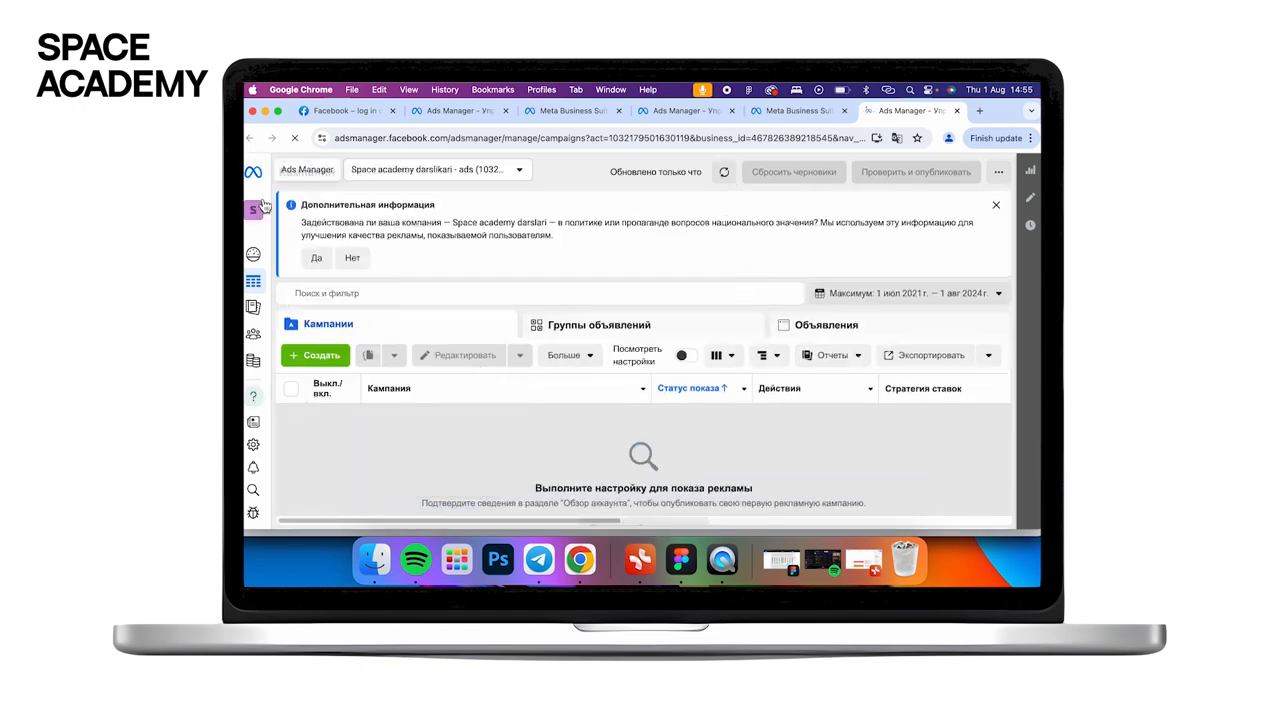
- Confirm the Space academy darslari ad account is selected, then dismiss the campaigns info banner
{"action": "left_click", "coordinate": [262, 213]}
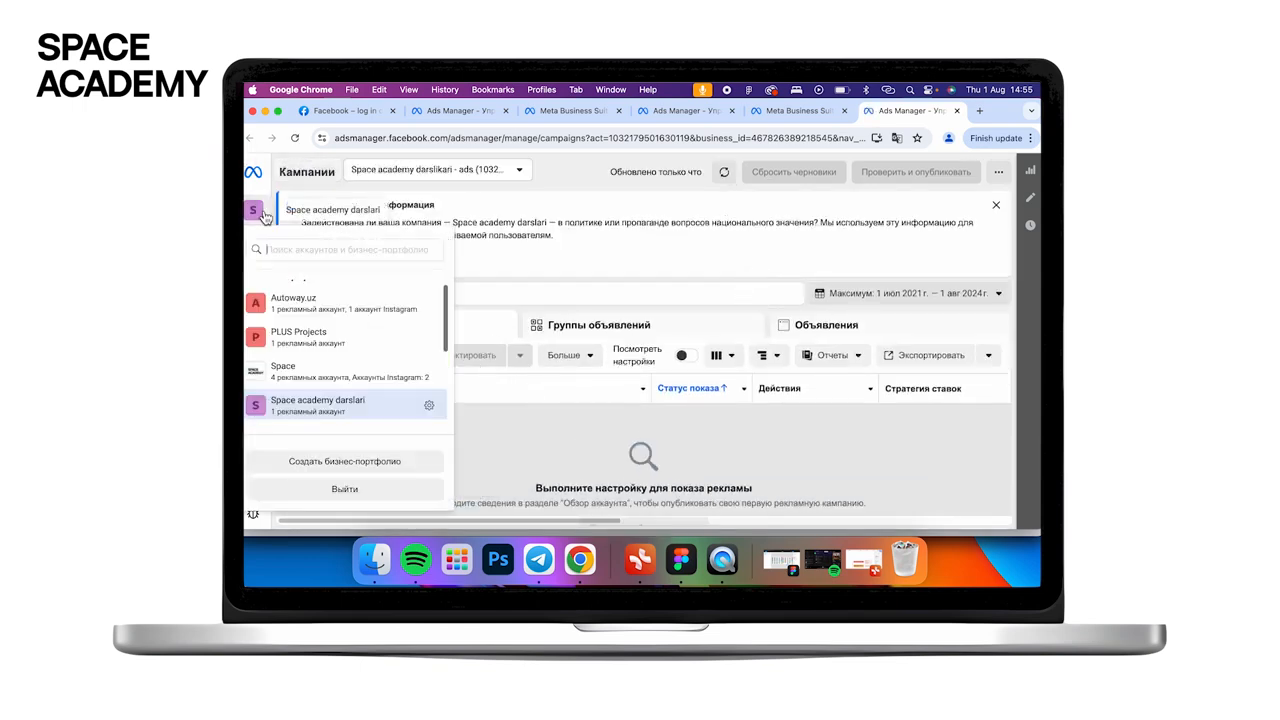
{"action": "left_click", "coordinate": [512, 170]}
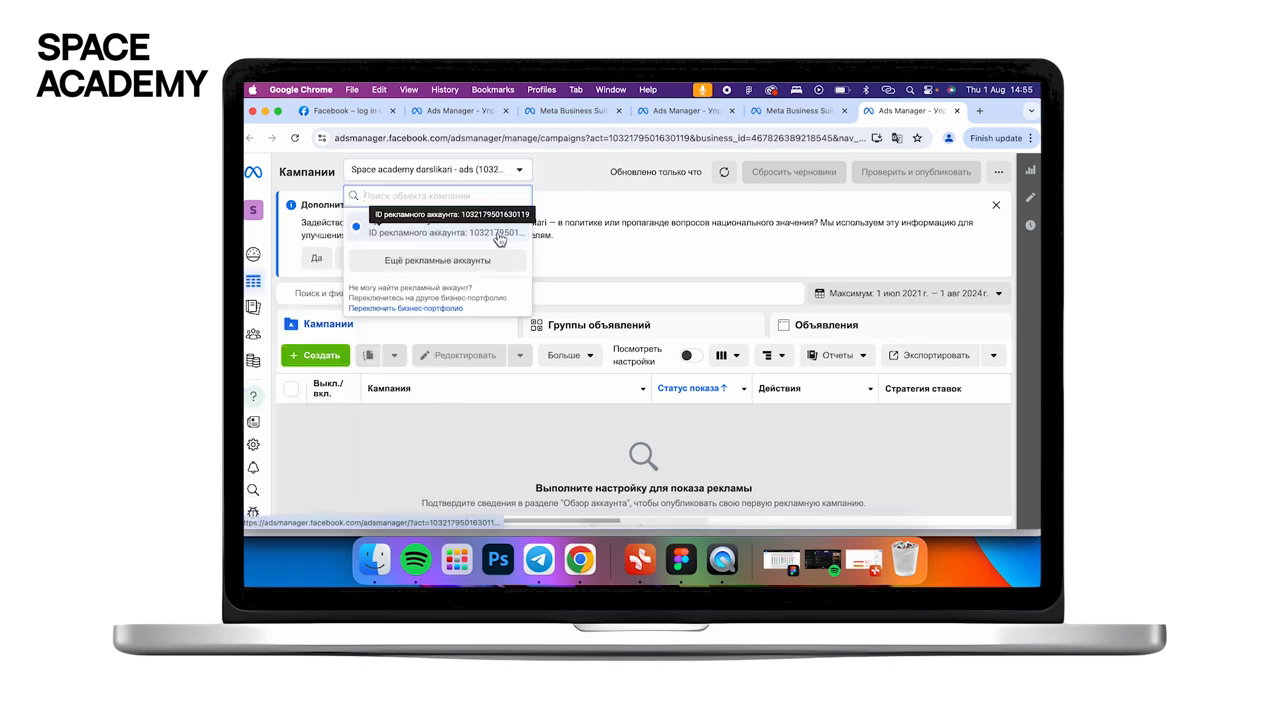
{"action": "left_click", "coordinate": [598, 201]}
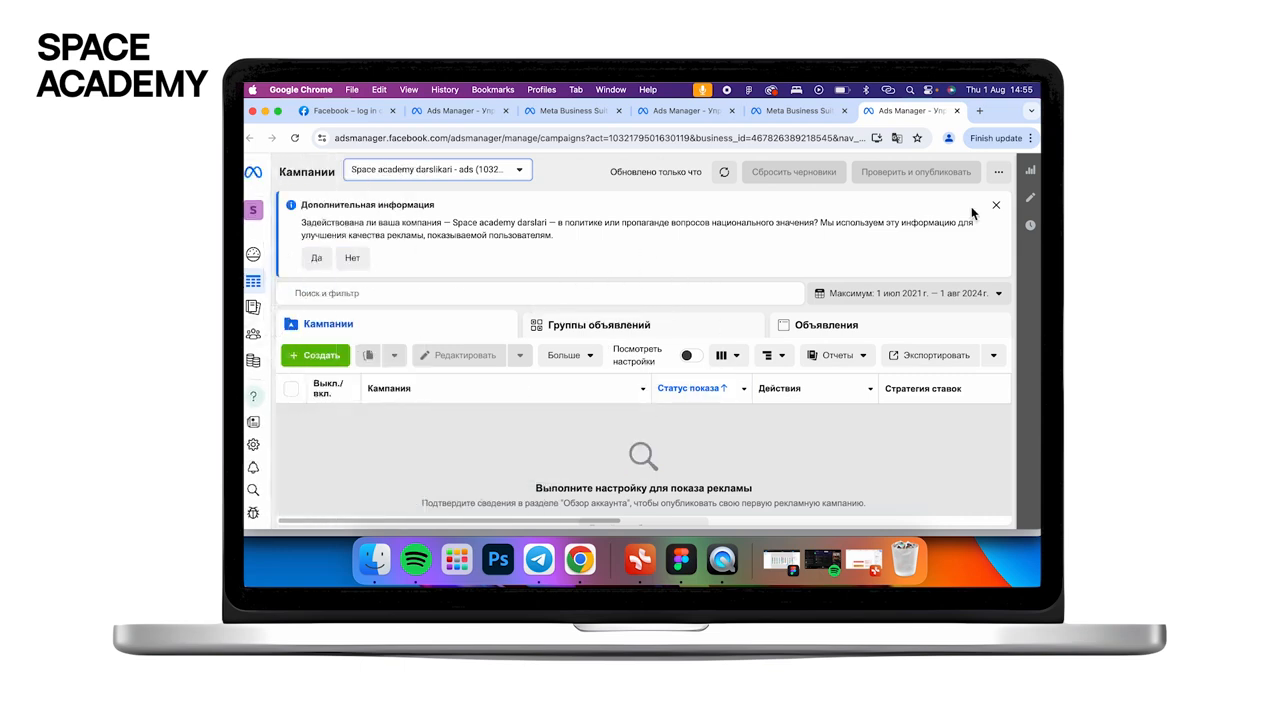
{"action": "left_click", "coordinate": [996, 204]}
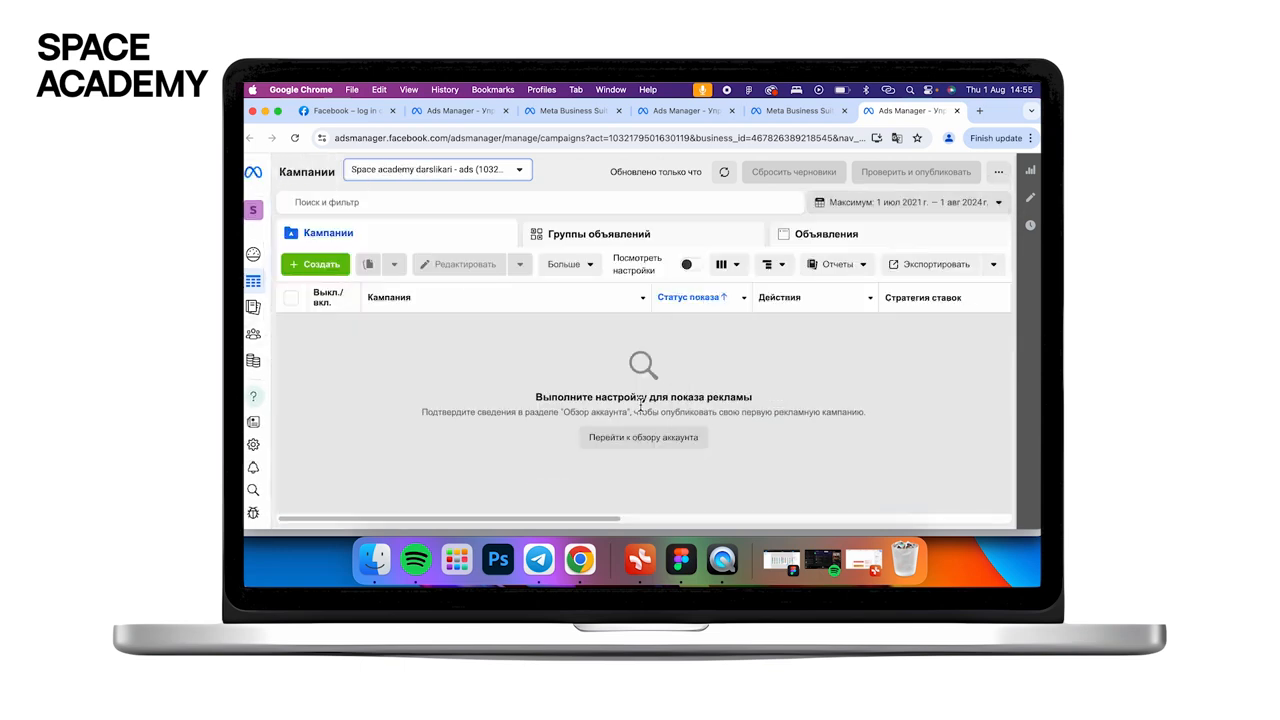